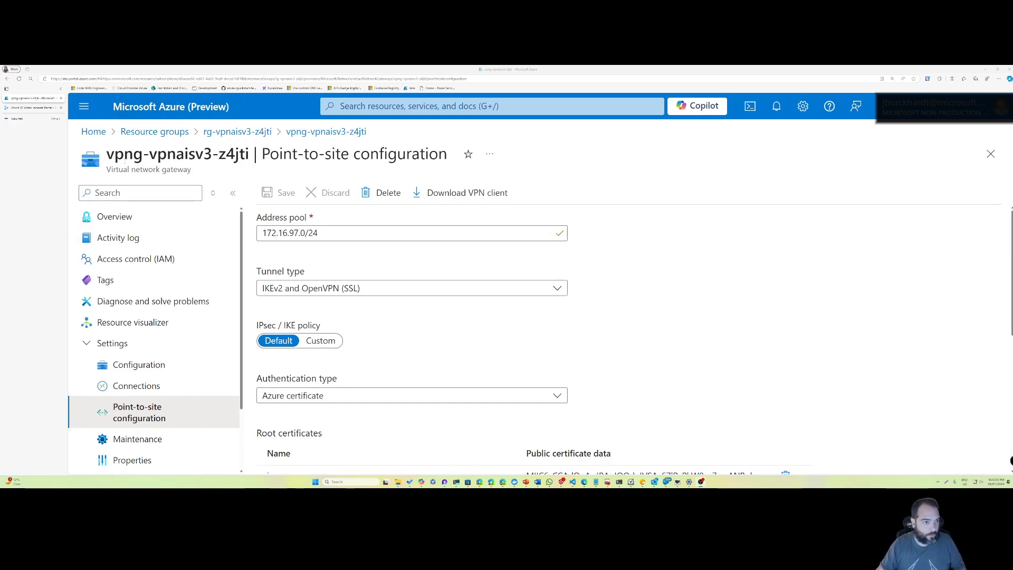
Step: Download the VPN client package from the vpng-vpnaisv3-z4jti gateway's point-to-site configuration and open the downloaded archive
left_click_drag(107, 169, 194, 170)
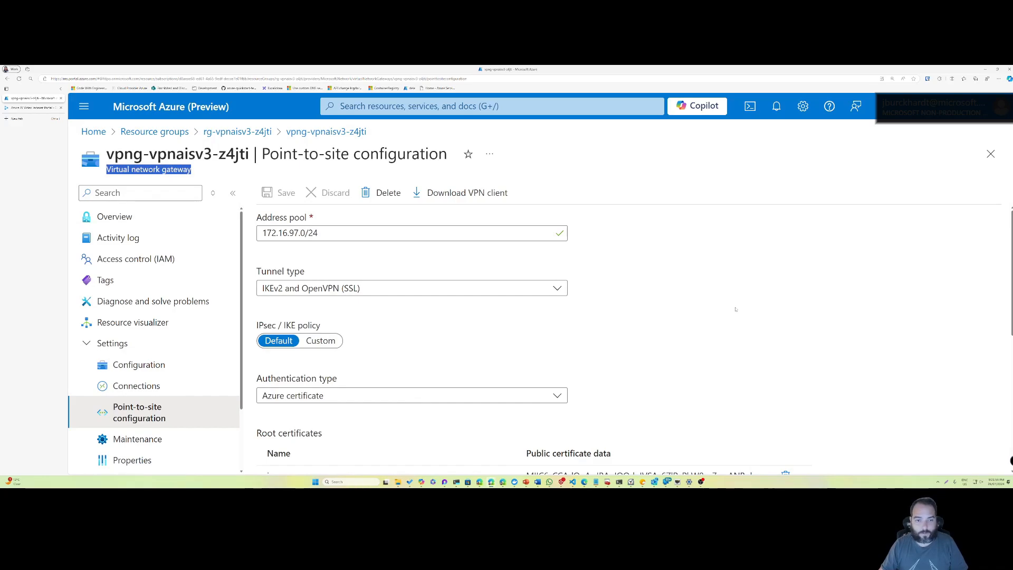
key("ctrl+minus")
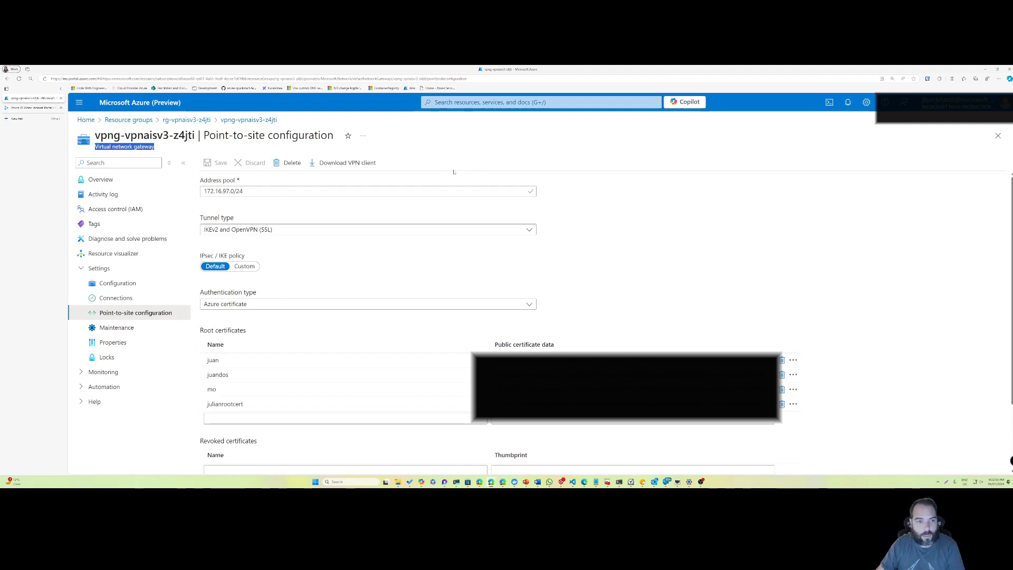
left_click(354, 168)
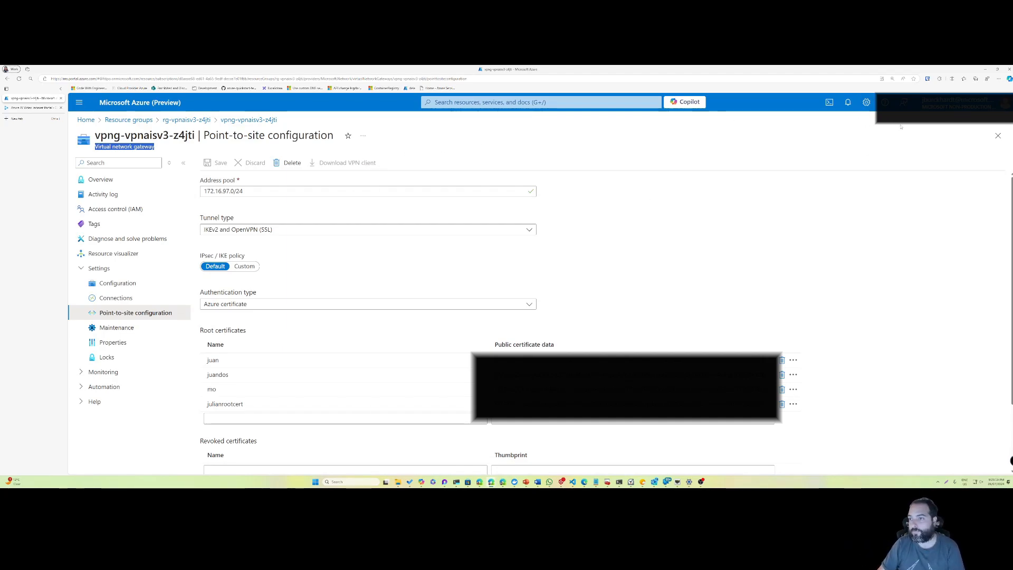
left_click(861, 150)
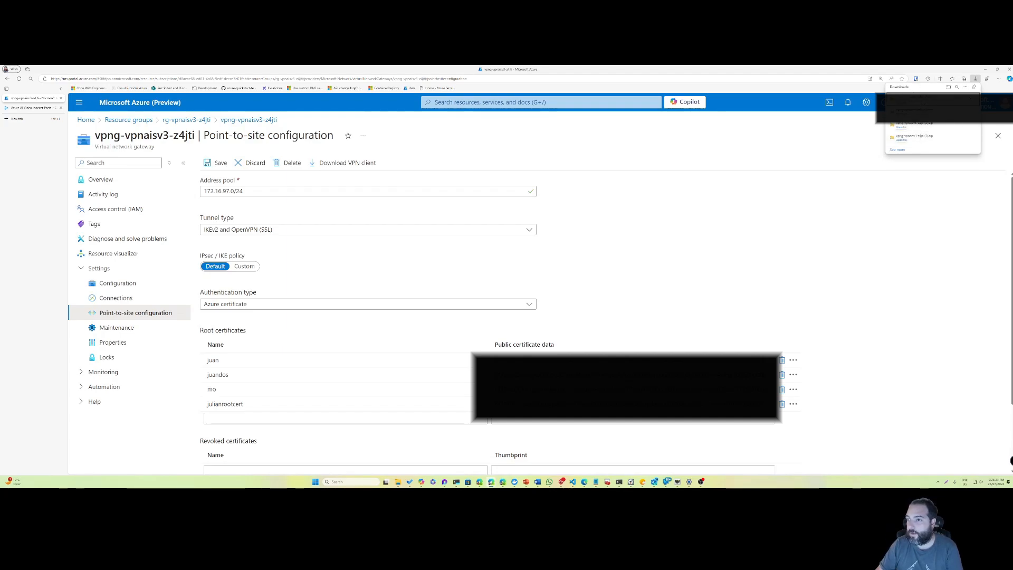
left_click(902, 102)
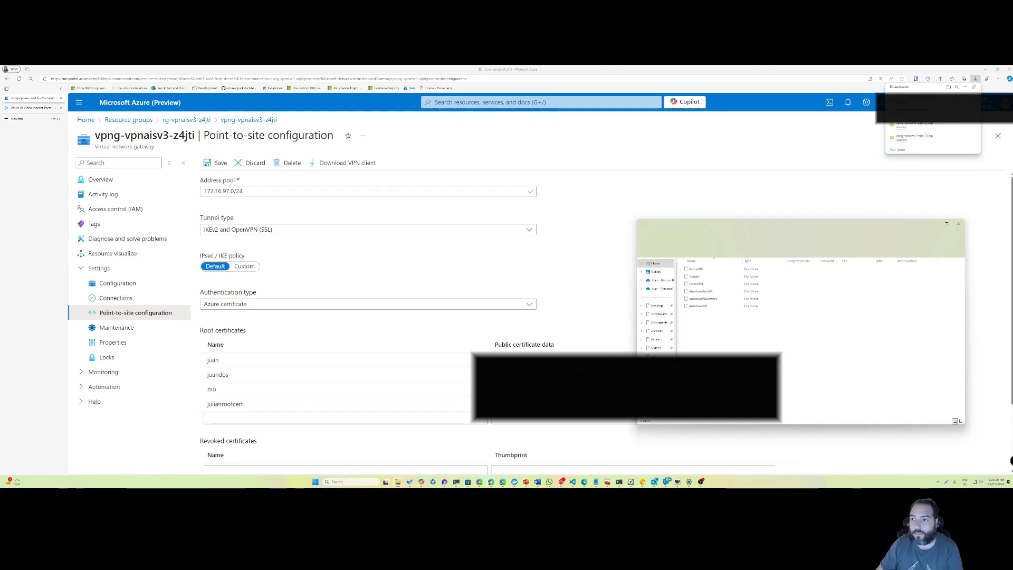
left_click_drag(833, 226, 696, 159)
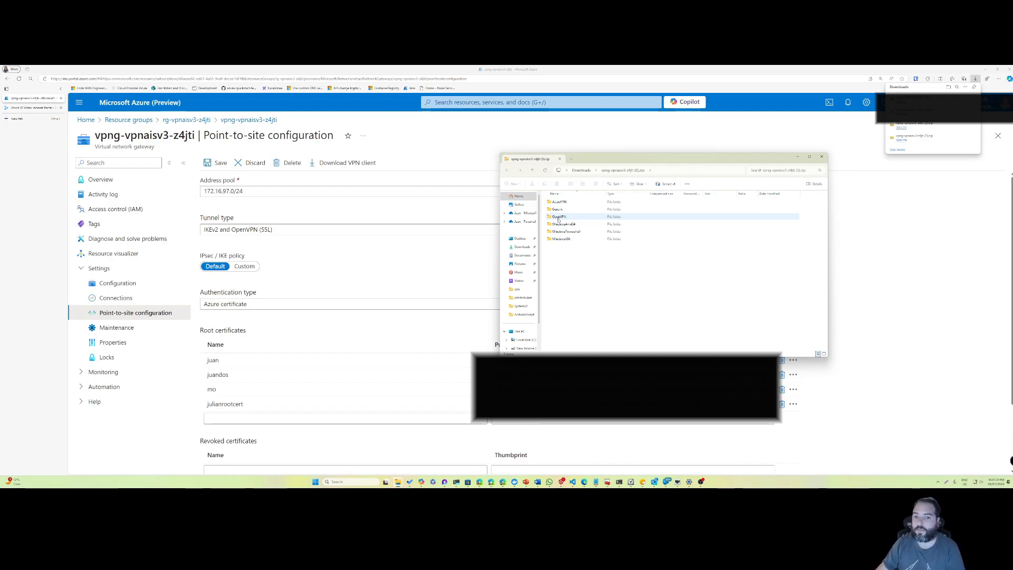
Step: Extract the newest vpng-vpnaisv3-z4jti archive in the Downloads folder to its default destination
double_click(559, 202)
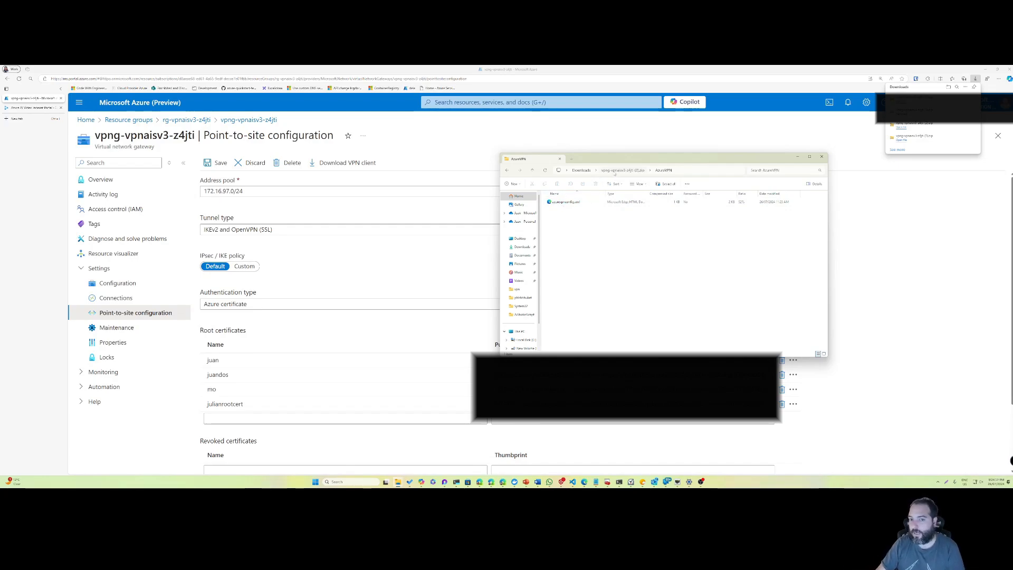
left_click(615, 171)
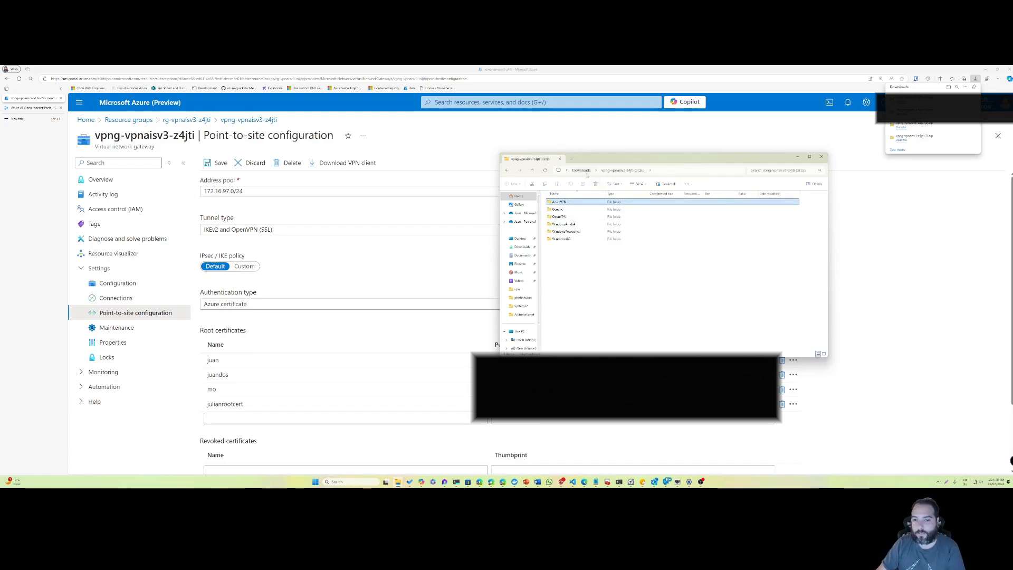
left_click(582, 170)
right_click(569, 210)
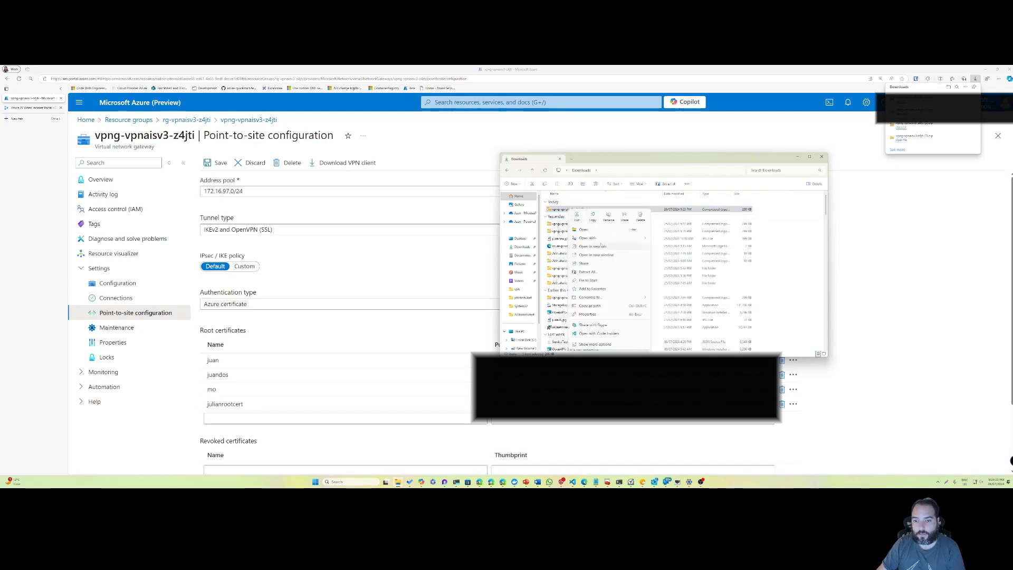
left_click(589, 272)
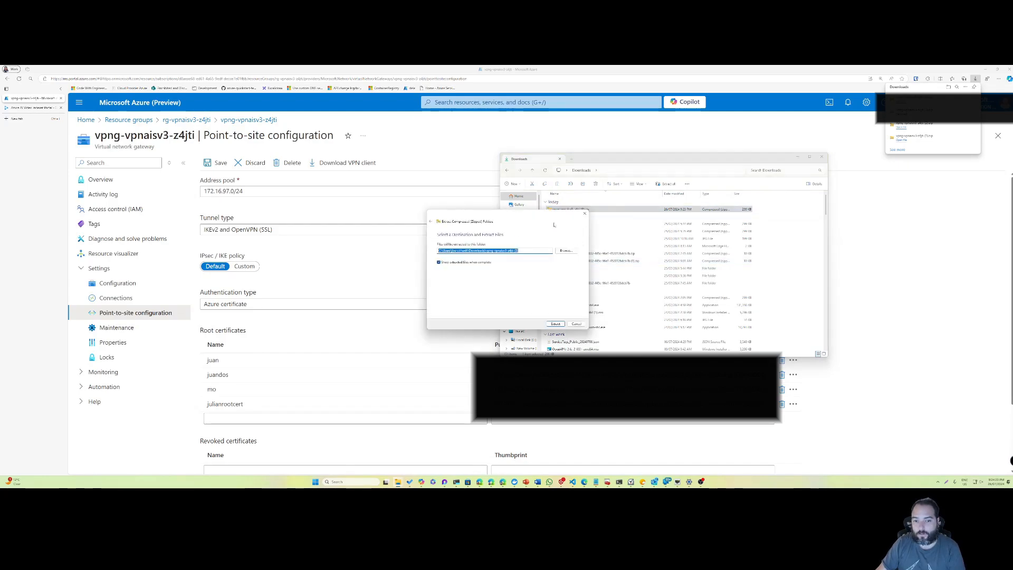
left_click(556, 324)
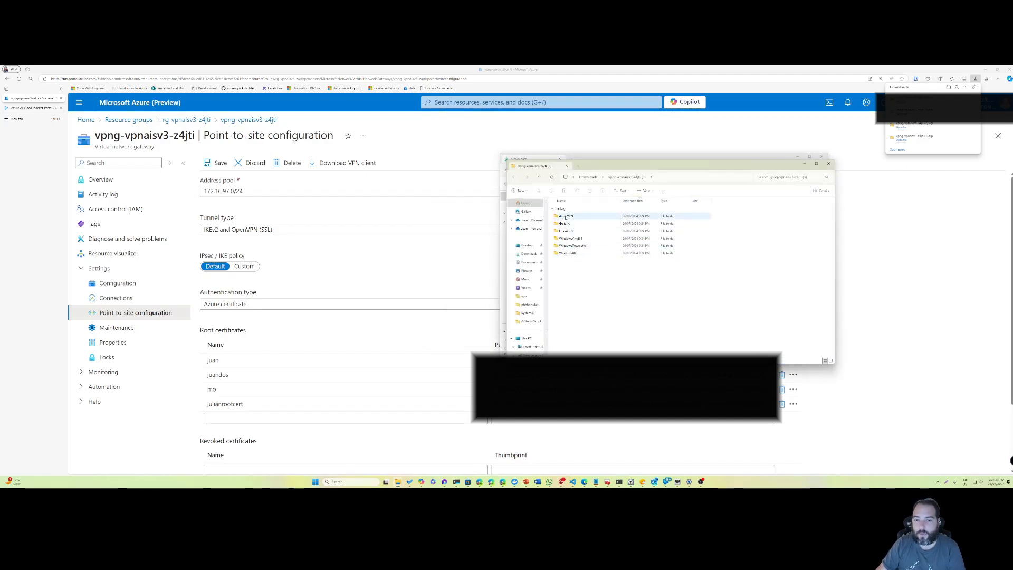
Step: Bring up Azure VPN Client and copy the path of azurevpnconfig.xml from the extracted AzureVPN folder
left_click(565, 217)
double_click(565, 218)
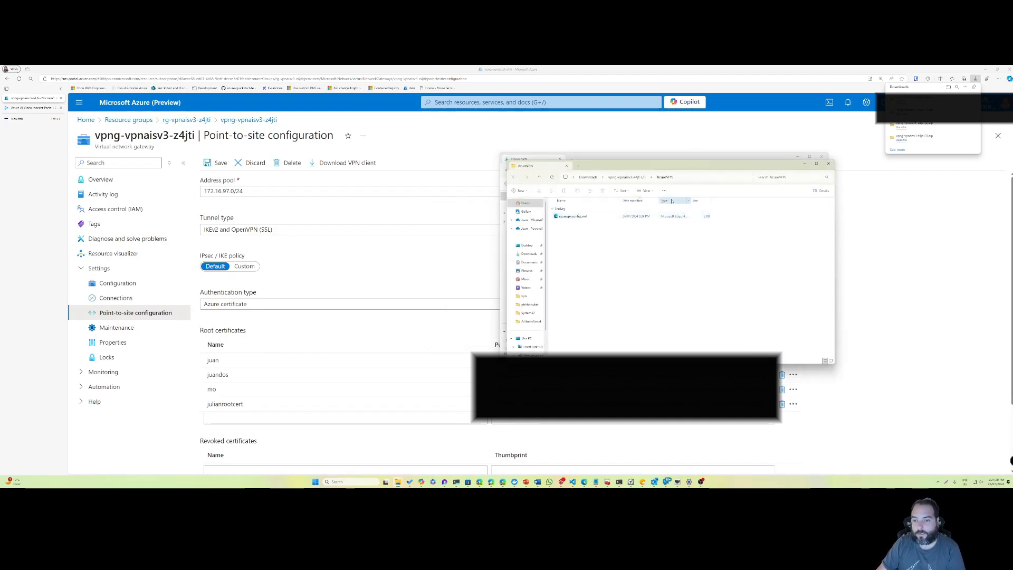
mouse_move(559, 487)
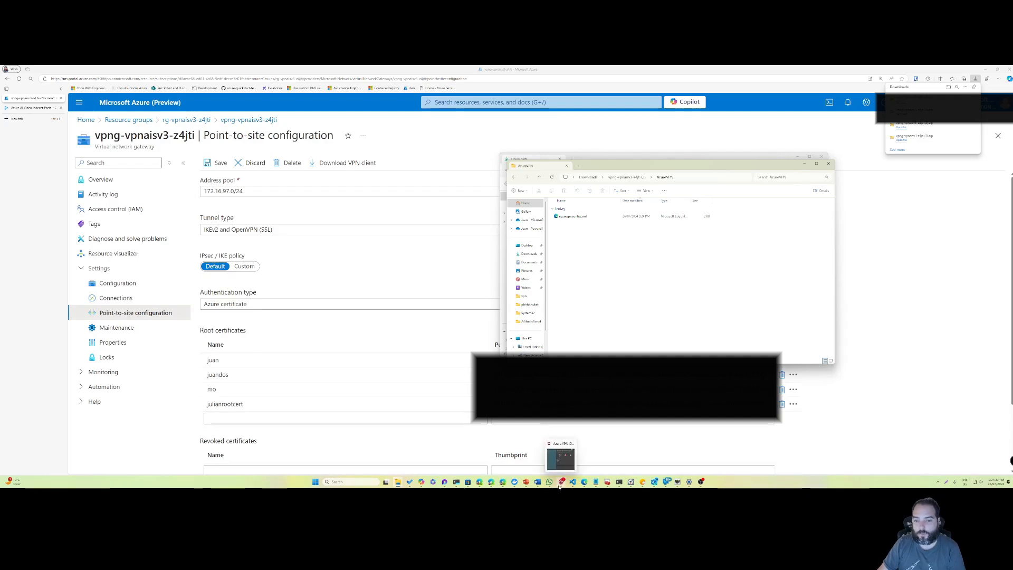
left_click(560, 482)
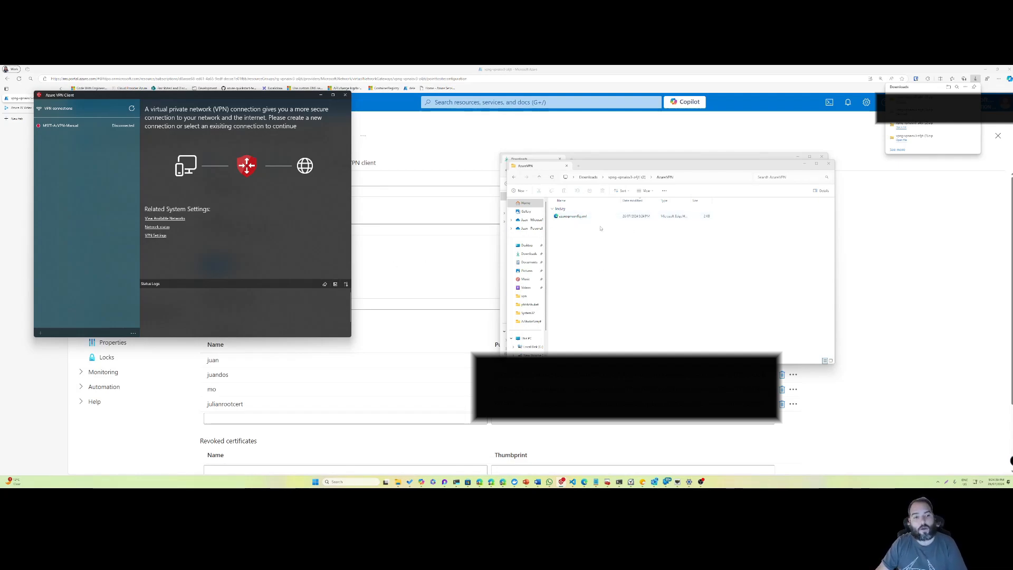
left_click(585, 216)
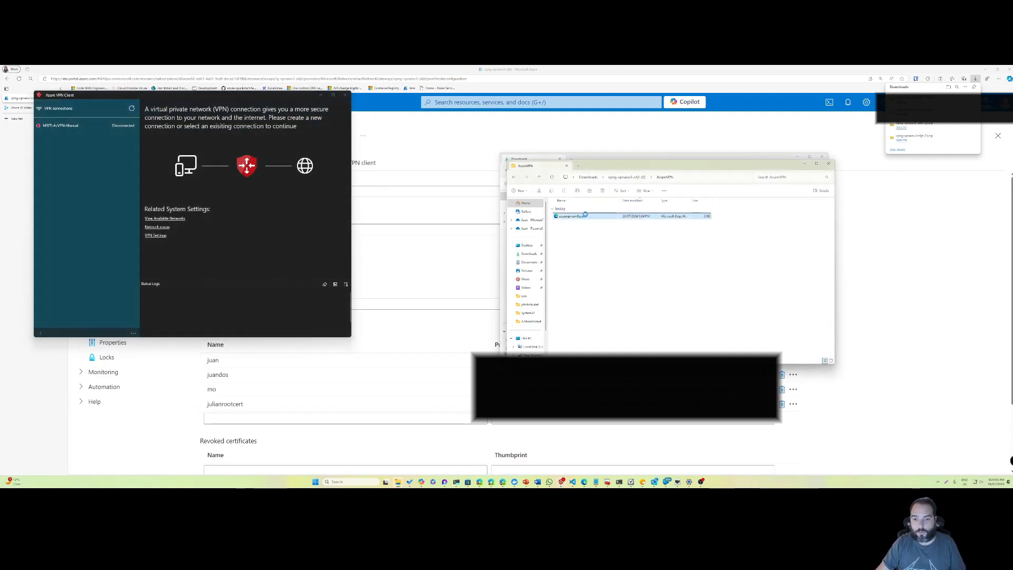
right_click(586, 215)
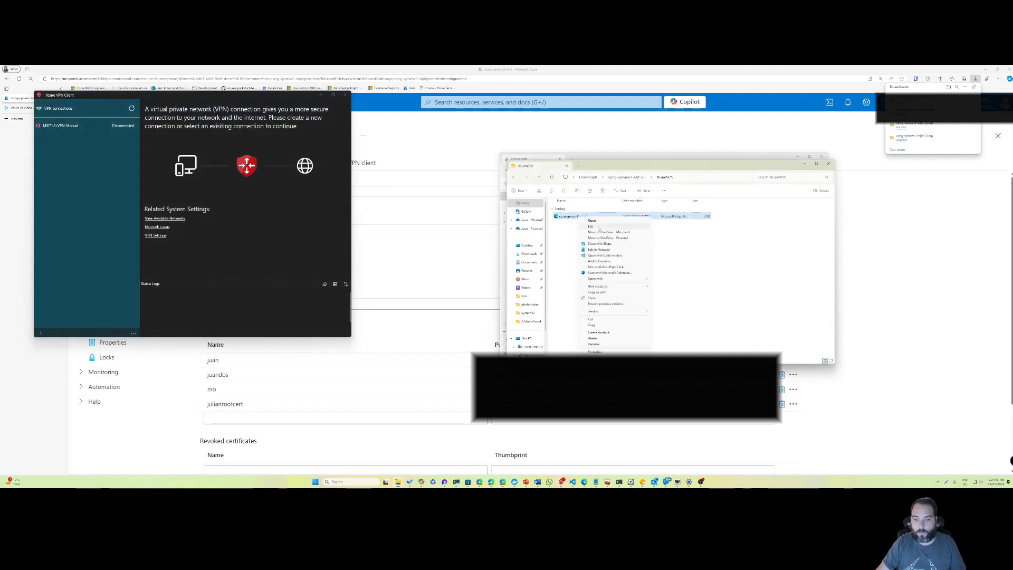
left_click(603, 293)
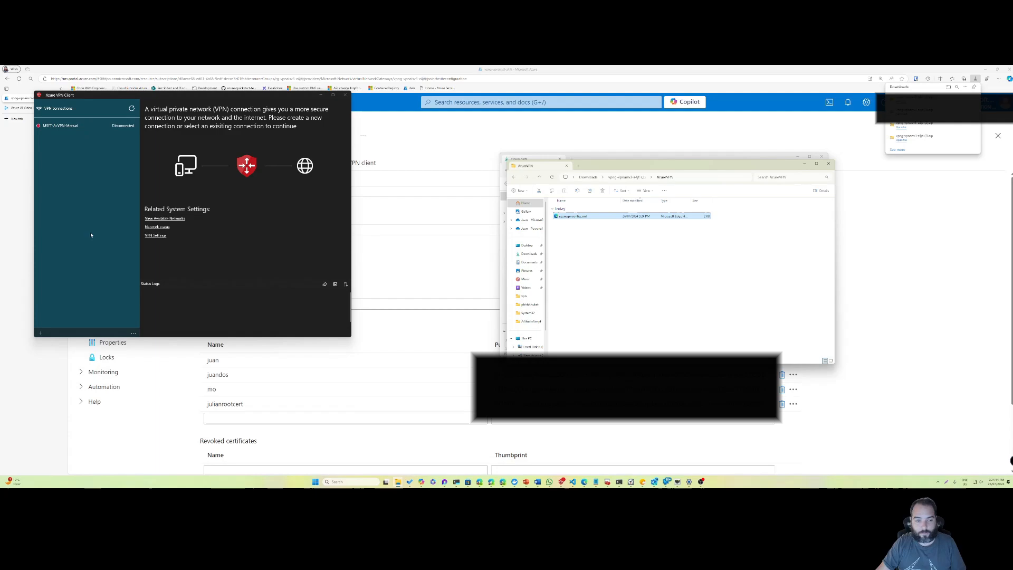
Step: Try to import azurevpnconfig.xml as a new connection in Azure VPN Client using the copied path
left_click(41, 332)
left_click(61, 321)
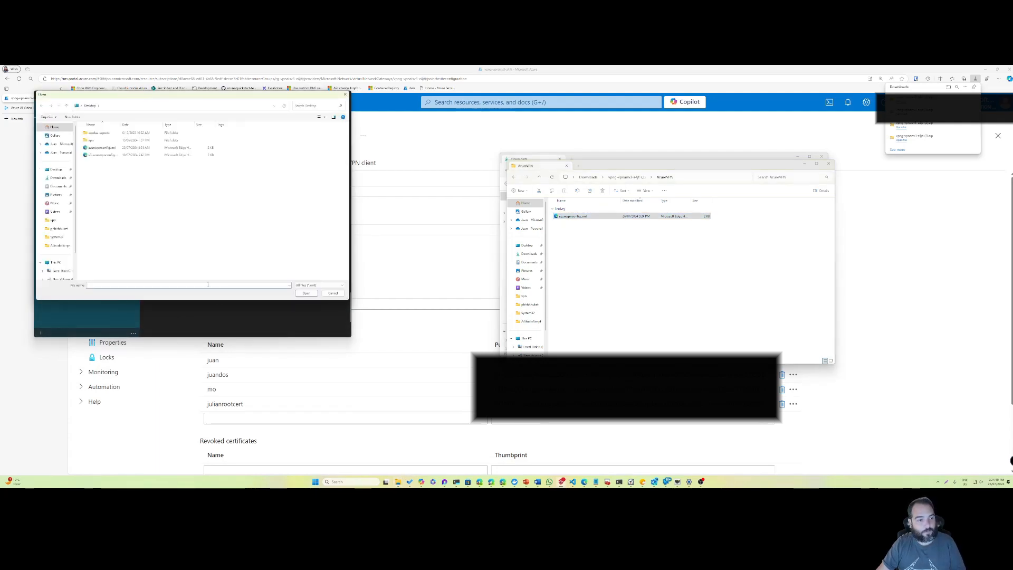
key("ctrl+v")
left_click(306, 293)
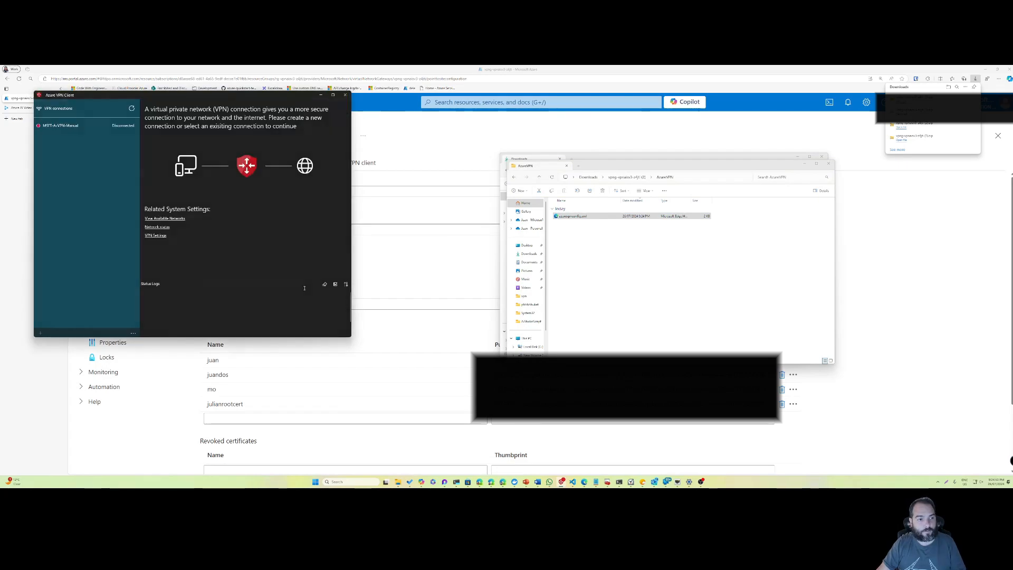
left_click(247, 242)
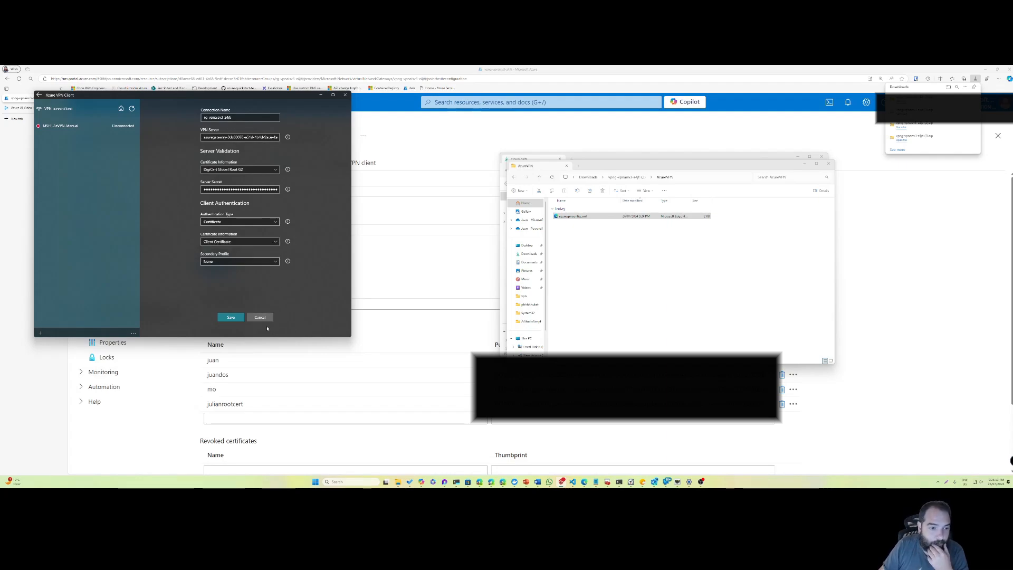
left_click(261, 317)
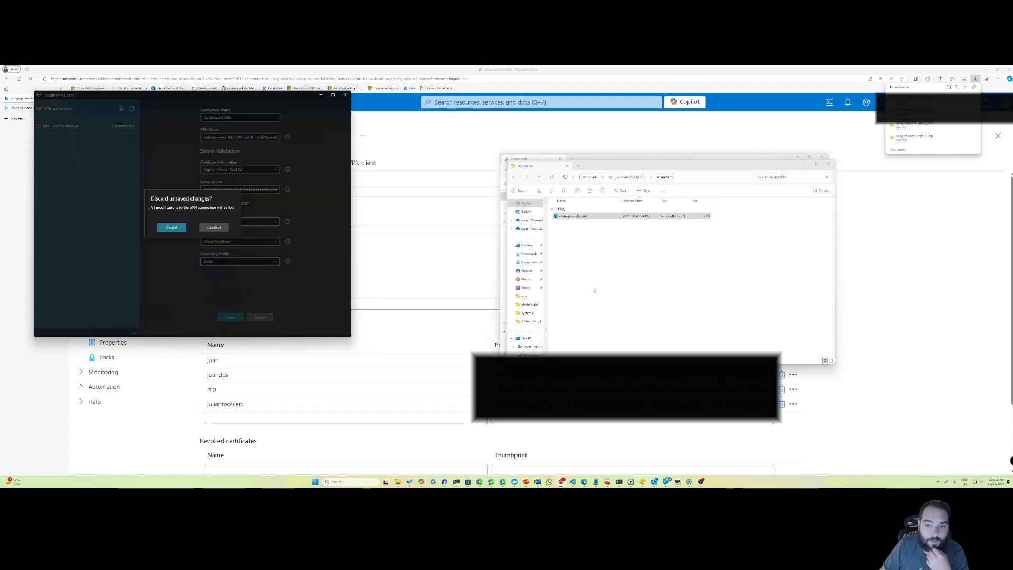
left_click(207, 230)
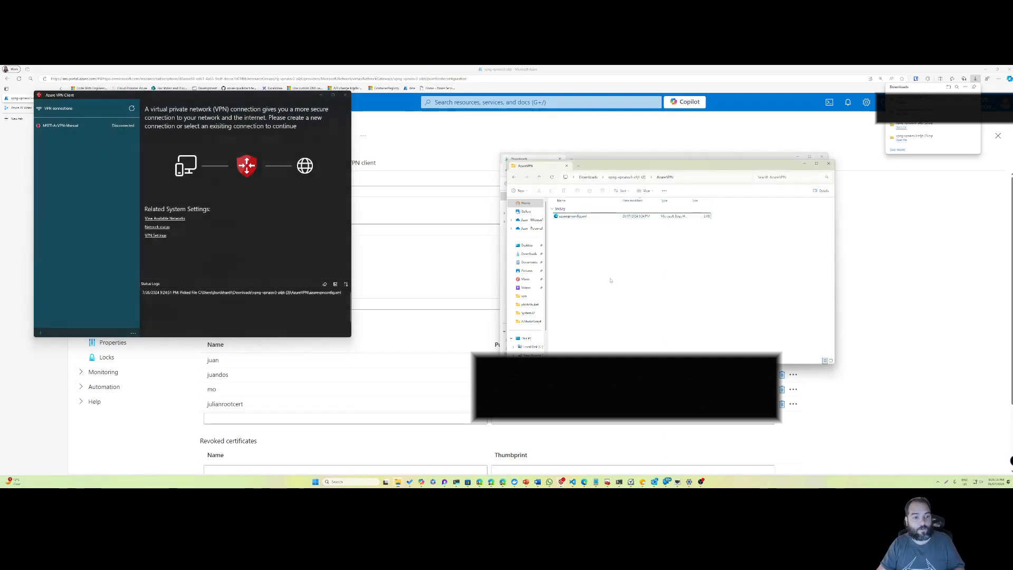
Step: Open azurevpnconfig.xml from the extracted AzureVPN folder in Visual Studio Code at an enlarged, readable size
left_click(581, 220)
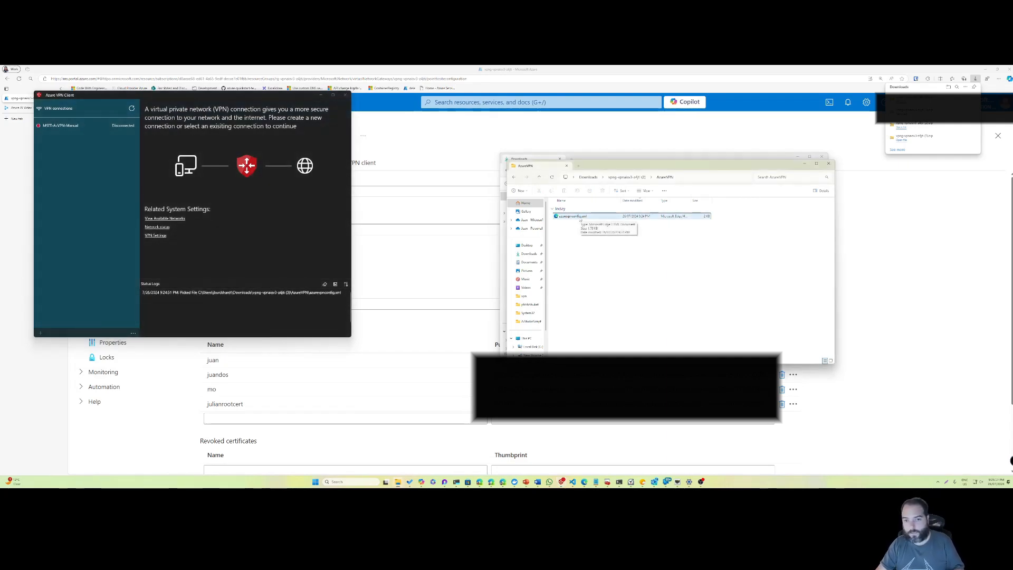
right_click(582, 218)
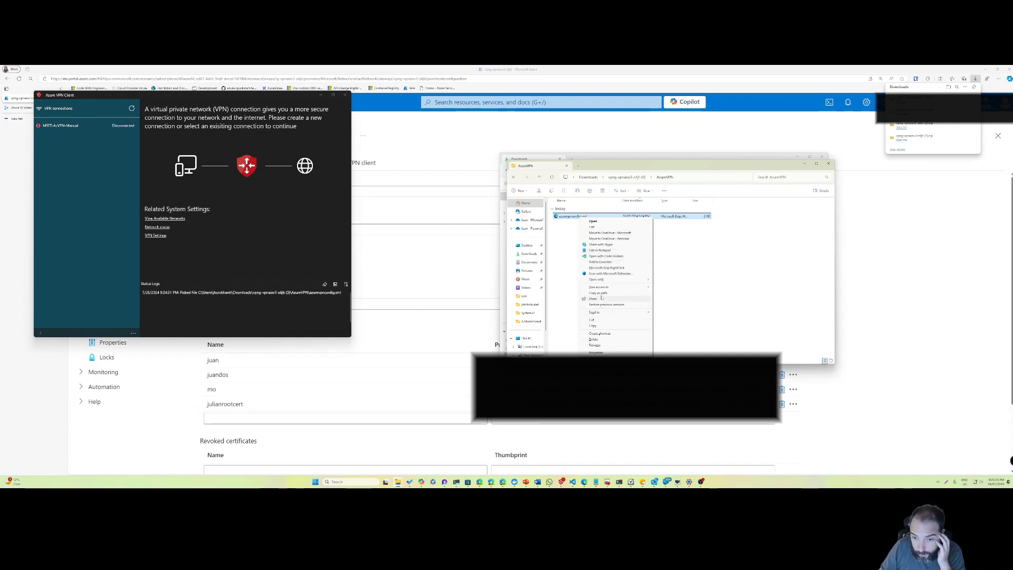
mouse_move(604, 280)
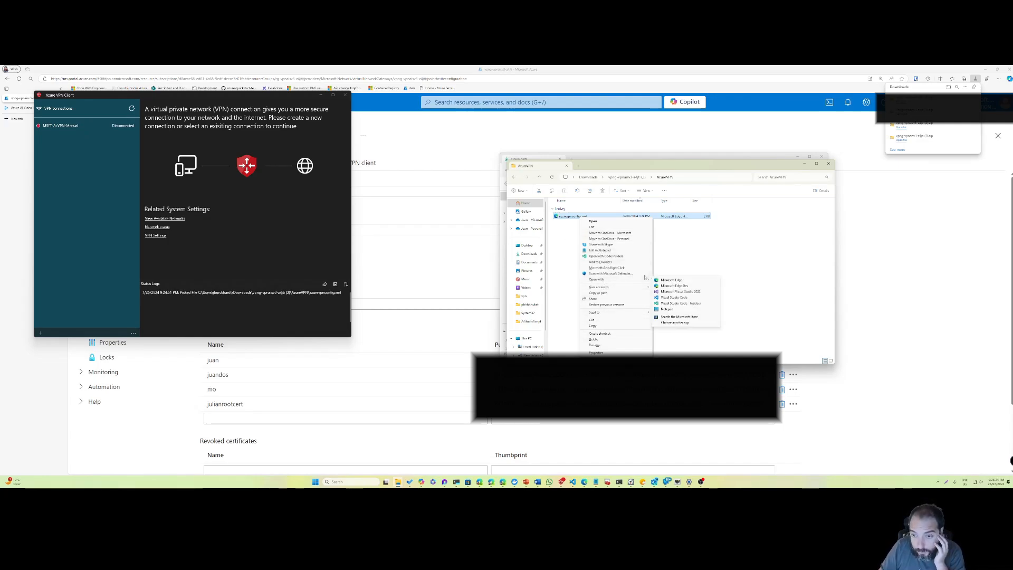
left_click(674, 298)
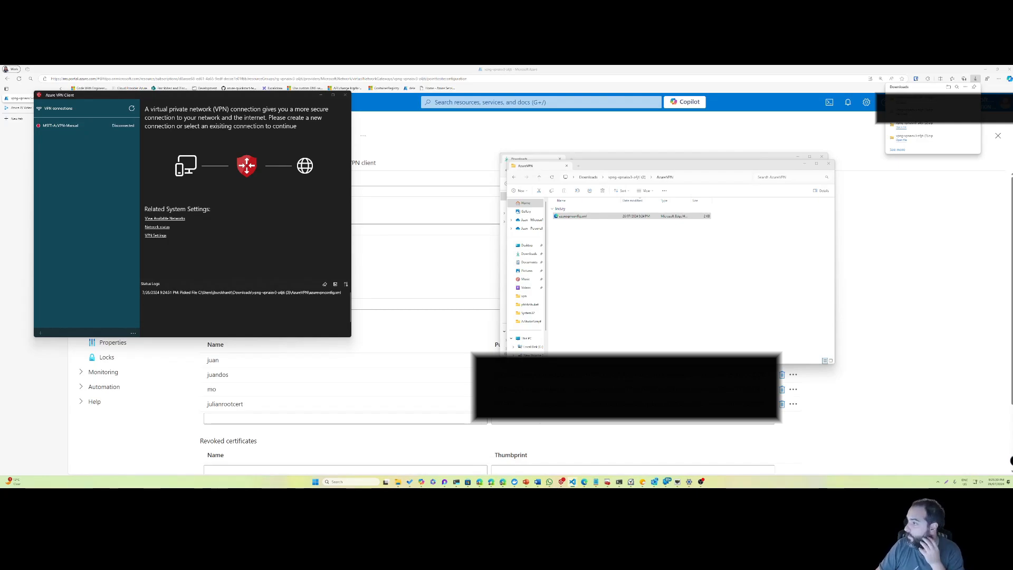
left_click_drag(719, 227, 443, 66)
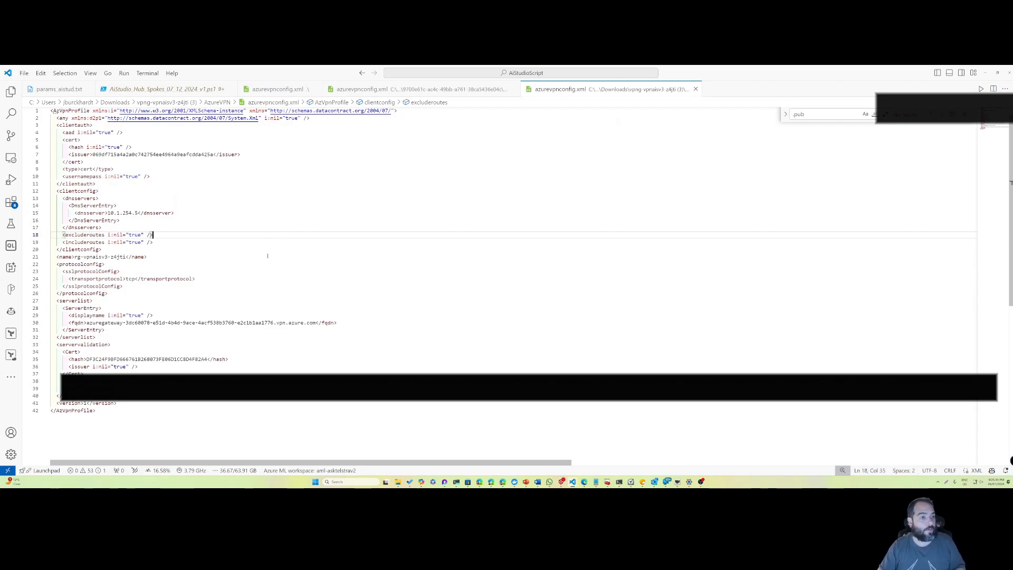
key("ctrl+=")
key("ctrl+=")
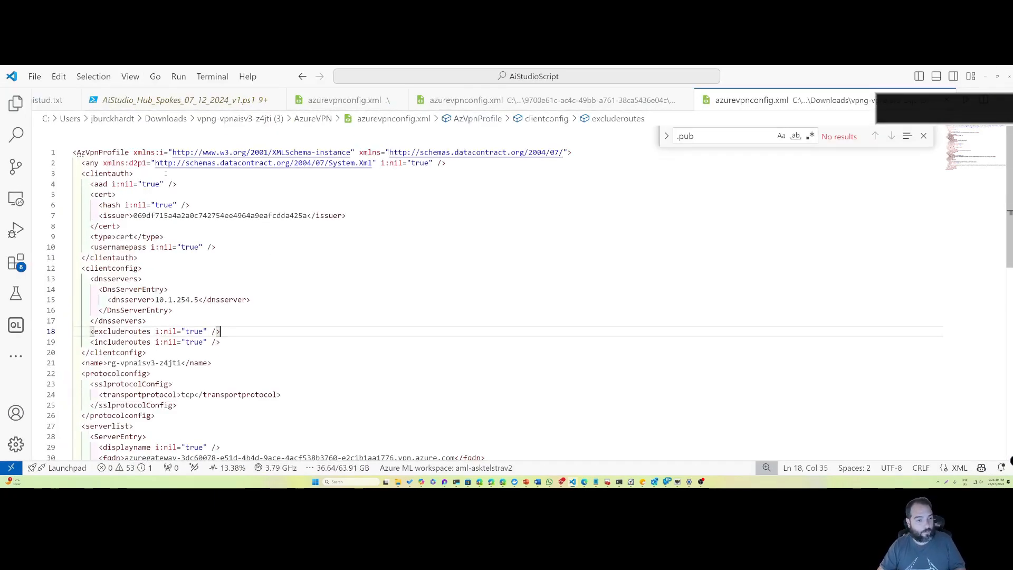
Step: Examine the clientauth section of azurevpnconfig.xml alongside the gateway's point-to-site configuration in the Azure portal
left_click_drag(153, 173, 252, 402)
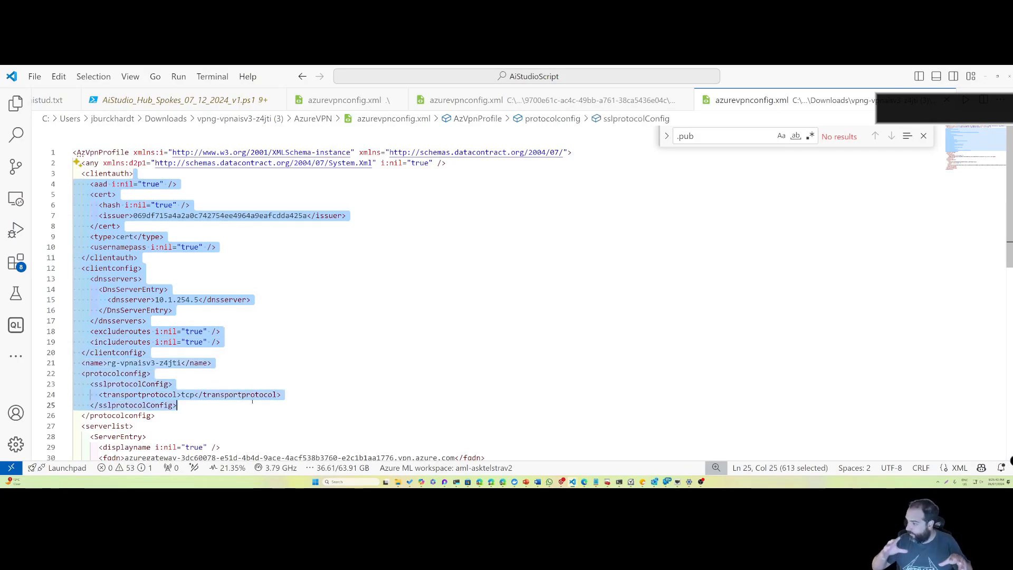
left_click(168, 289)
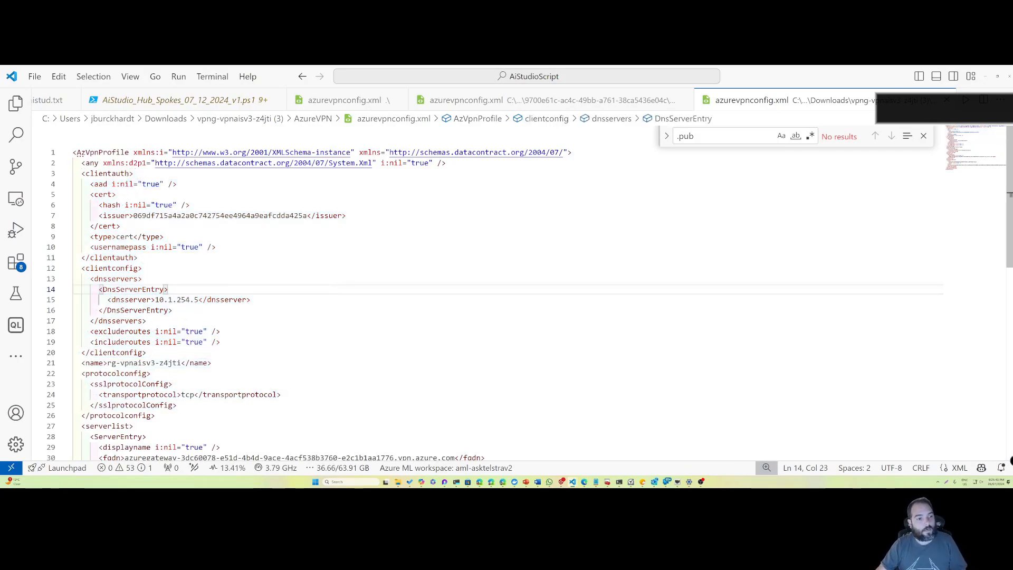
left_click_drag(81, 173, 154, 257)
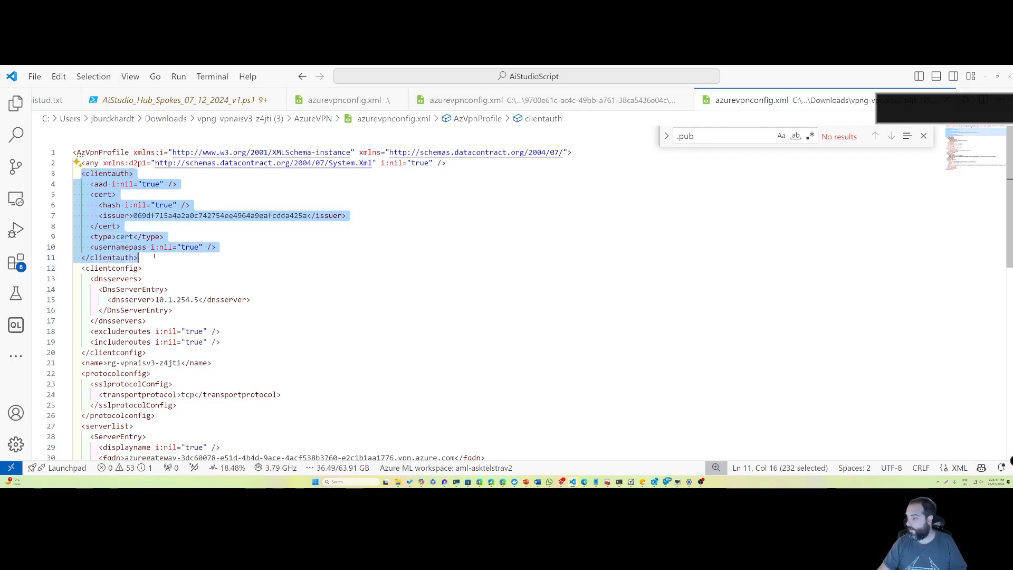
key("alt+Tab")
key("alt+Tab")
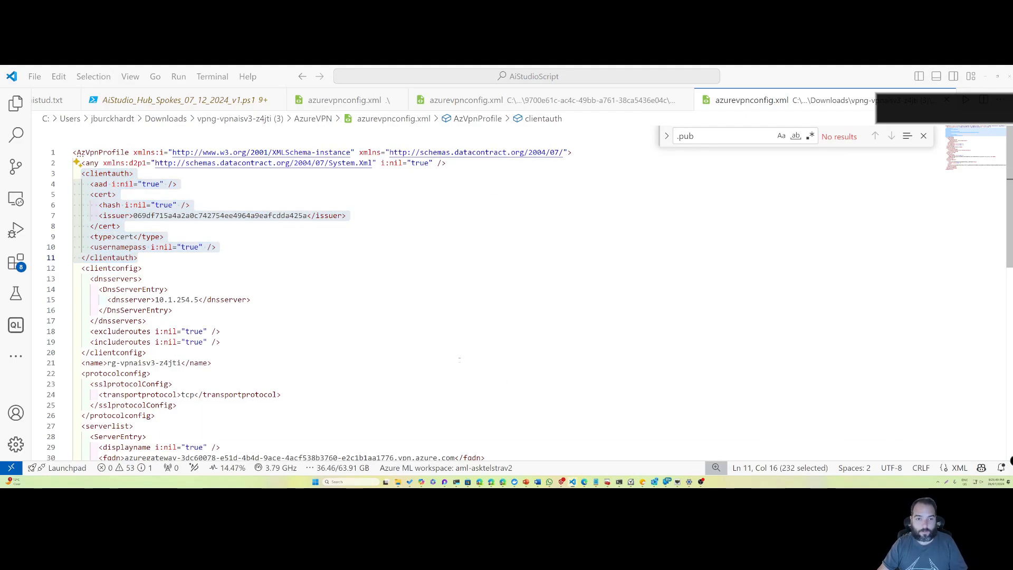
key("alt+Tab")
key("alt+Tab")
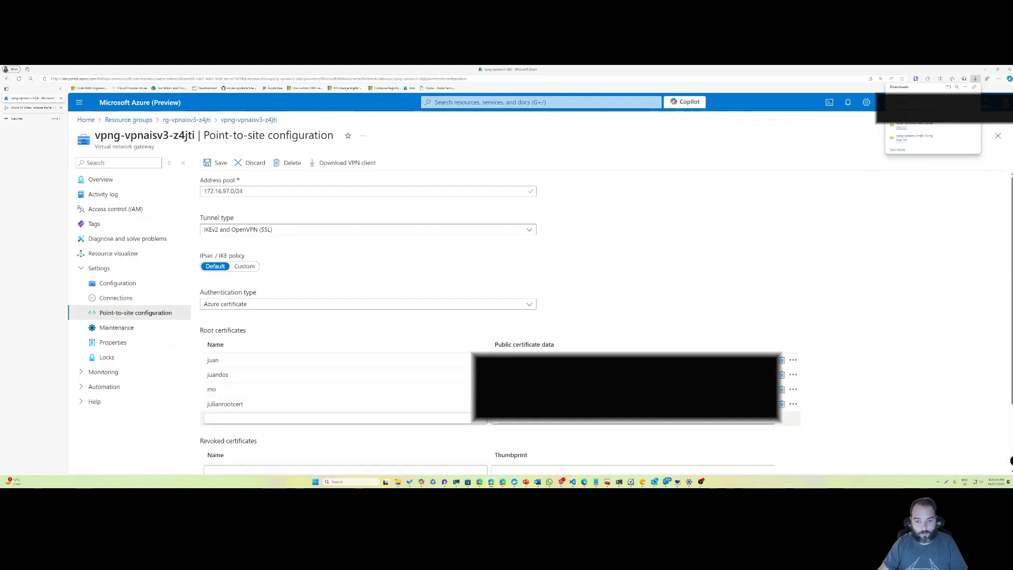
key("alt+Tab")
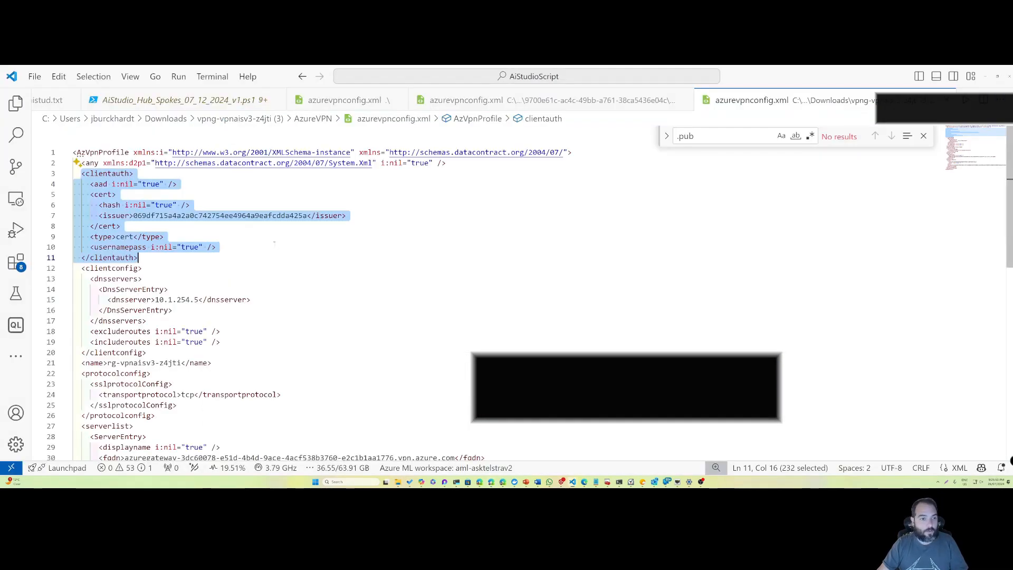
left_click_drag(82, 173, 187, 256)
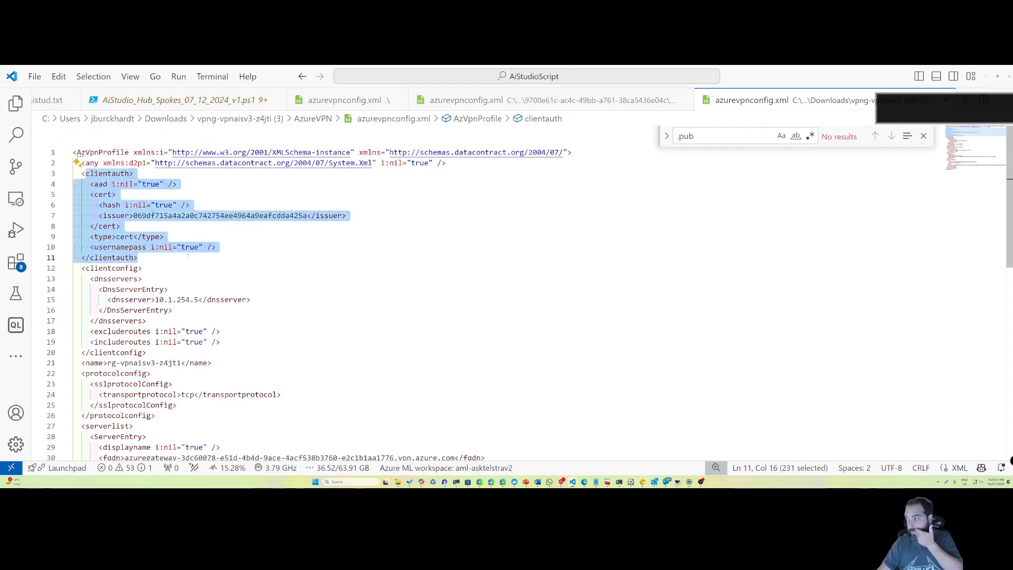
Step: Duplicate the cert and type elements of the clientauth section directly below the existing type line in azurevpnconfig.xml
double_click(222, 216)
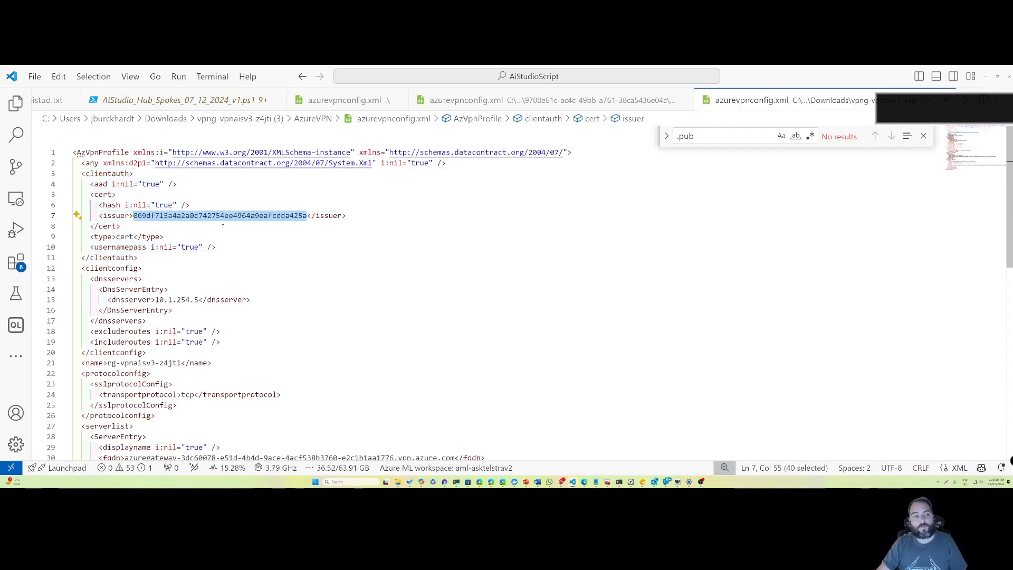
left_click_drag(85, 173, 170, 237)
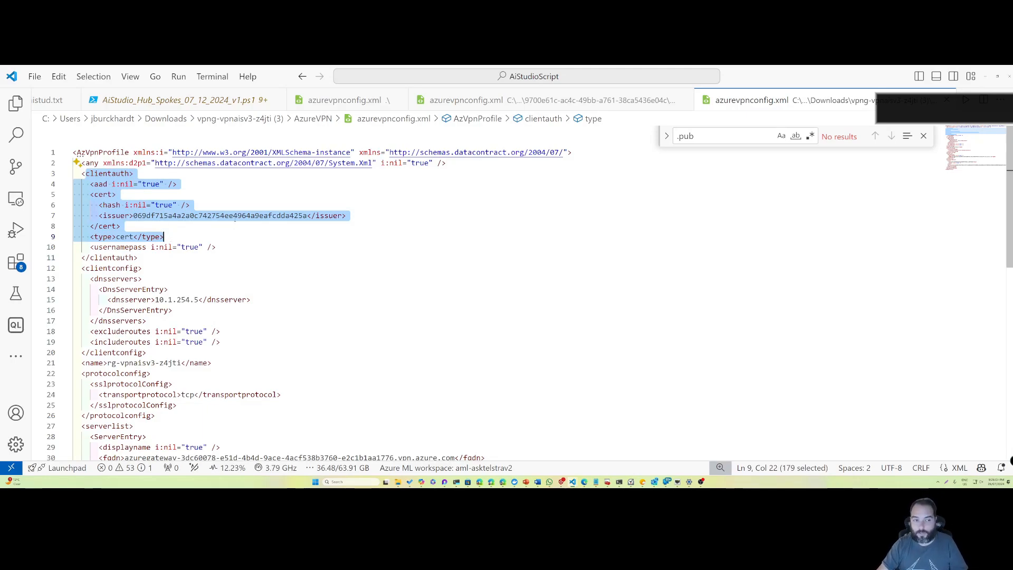
double_click(235, 215)
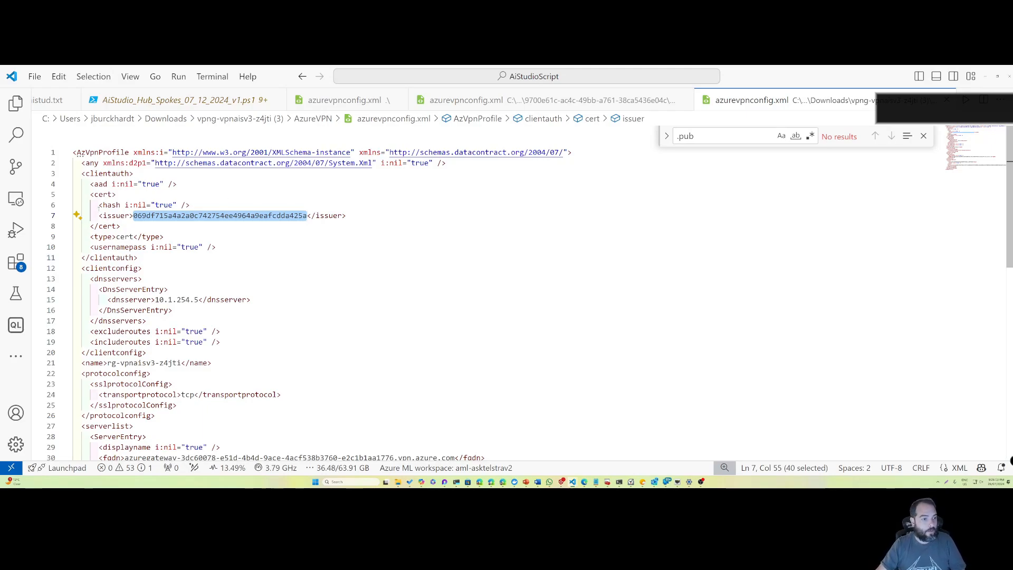
left_click_drag(91, 194, 167, 237)
key("ctrl+c")
left_click(168, 237)
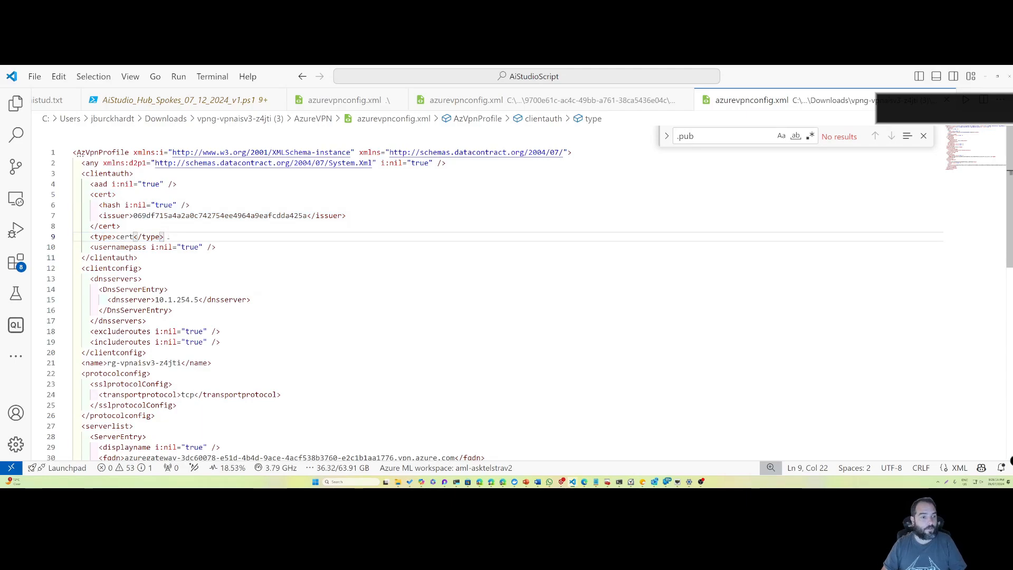
key("Return")
key("ctrl+v")
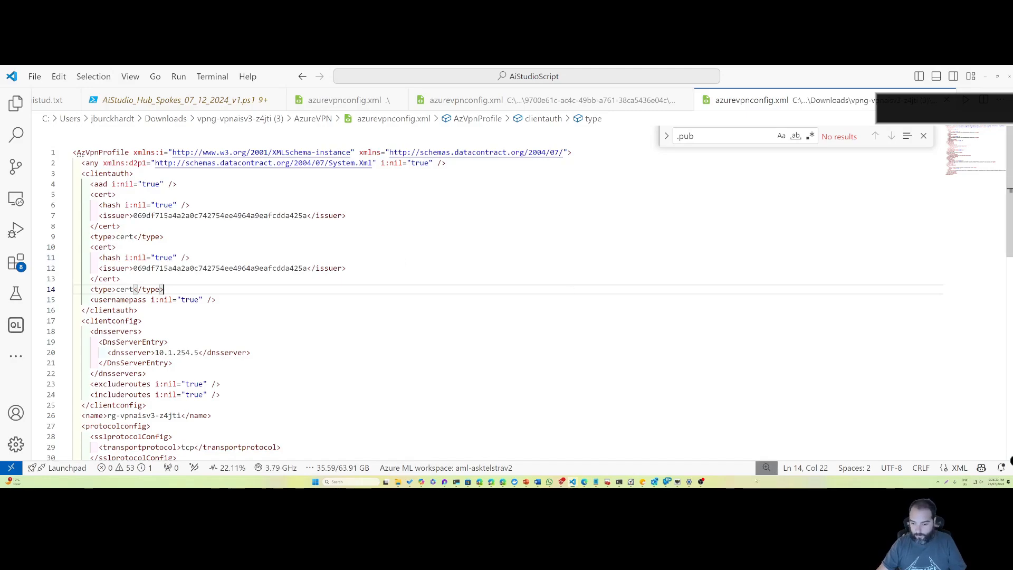
Step: Switch to the Windows certificate manager and copy the thumbprint from the details of the selected personal certificate
mouse_move(643, 482)
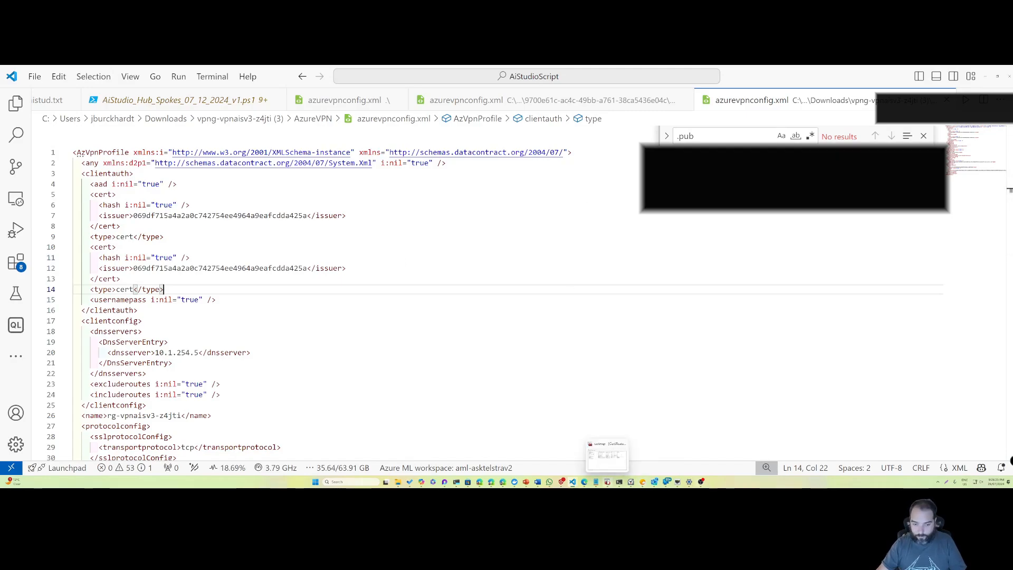
left_click(596, 481)
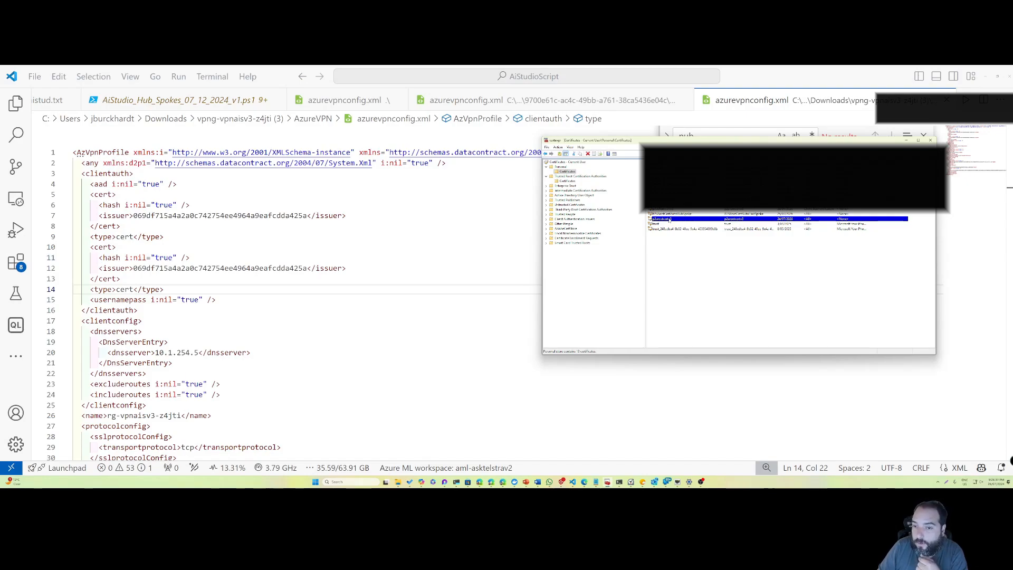
double_click(669, 220)
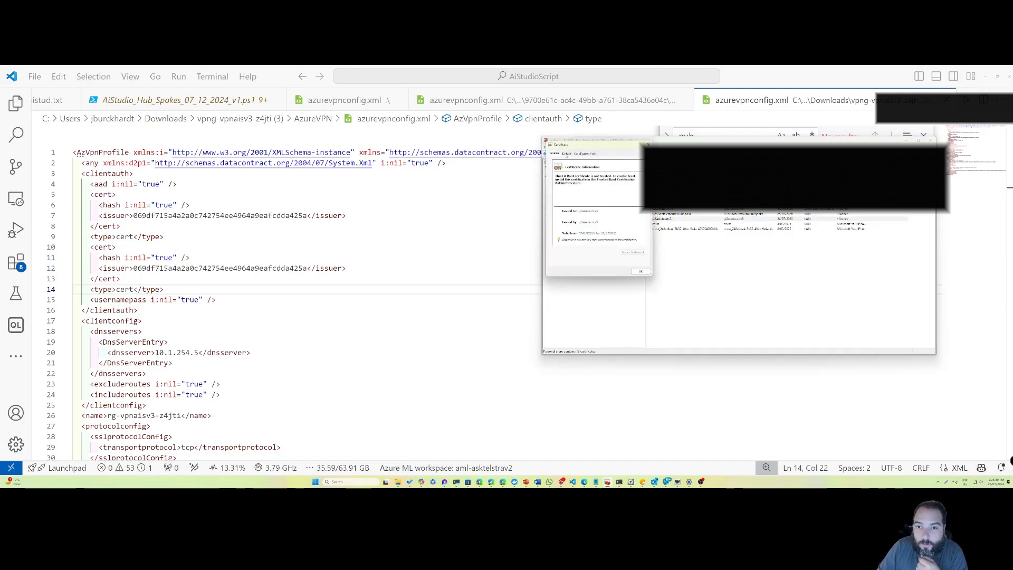
left_click(566, 154)
left_click(565, 205)
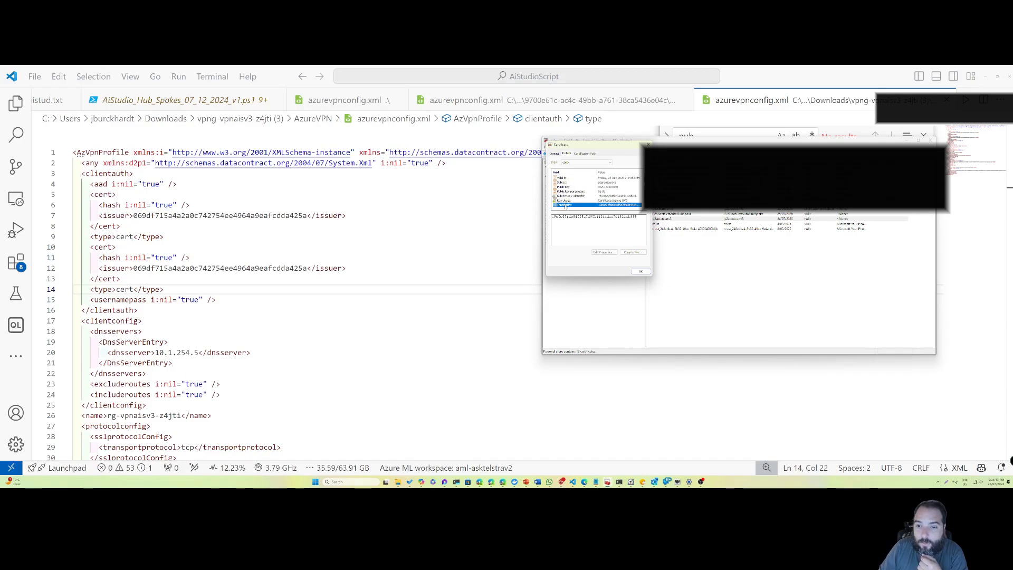
double_click(568, 217)
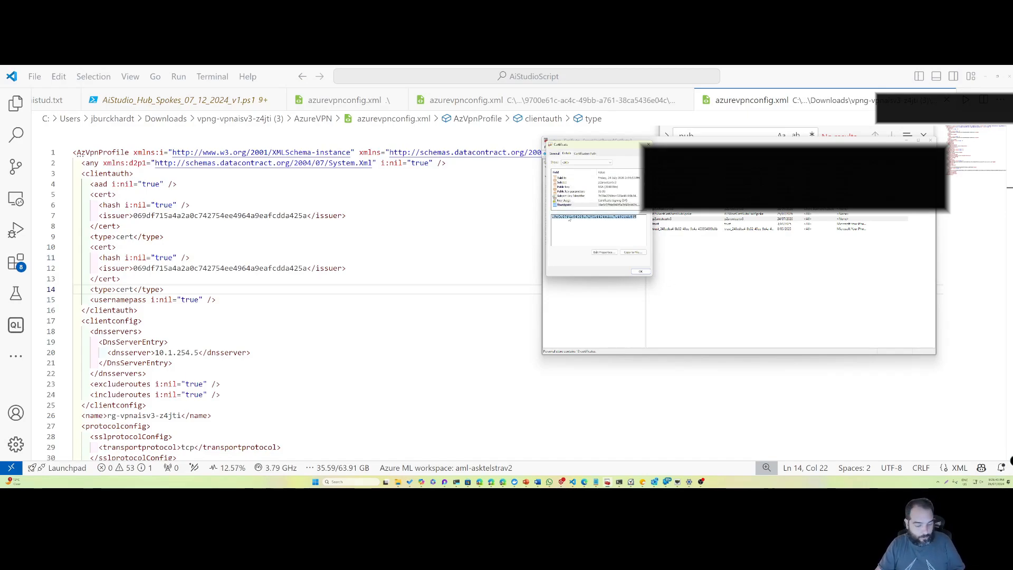
left_click(640, 271)
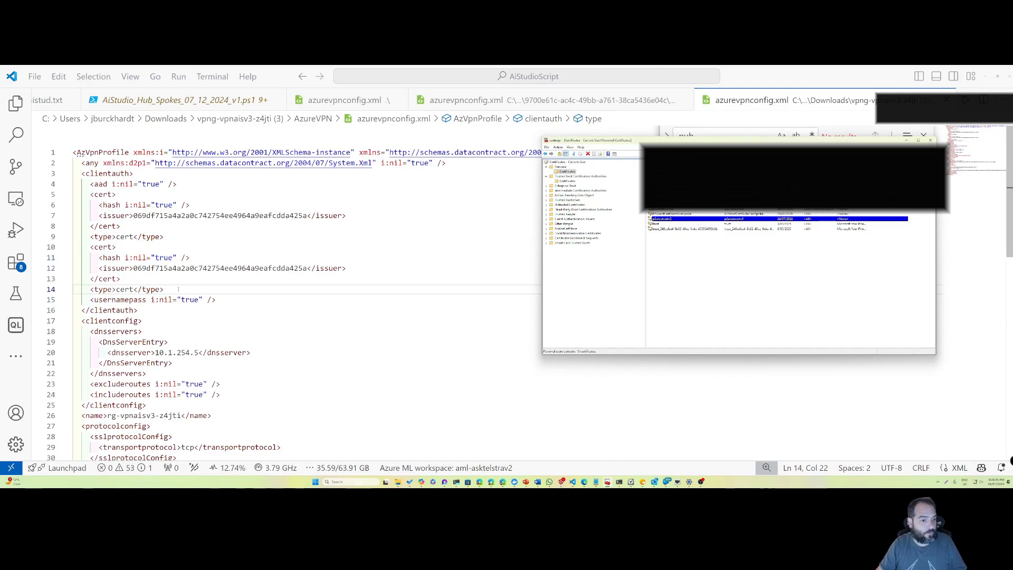
Step: Replace the issuer value in the duplicated cert block of azurevpnconfig.xml with the copied certificate thumbprint
left_click(152, 268)
double_click(153, 268)
key("ctrl+v")
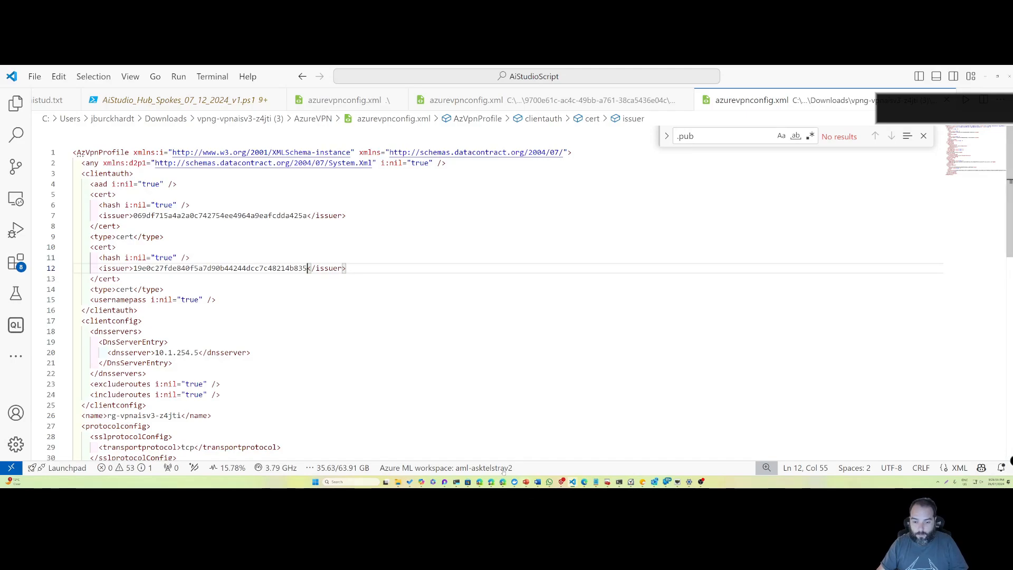
Step: Switch to Azure VPN Client and import azurevpnconfig.xml as a connection, using the file path copied from the status logs
left_click(562, 482)
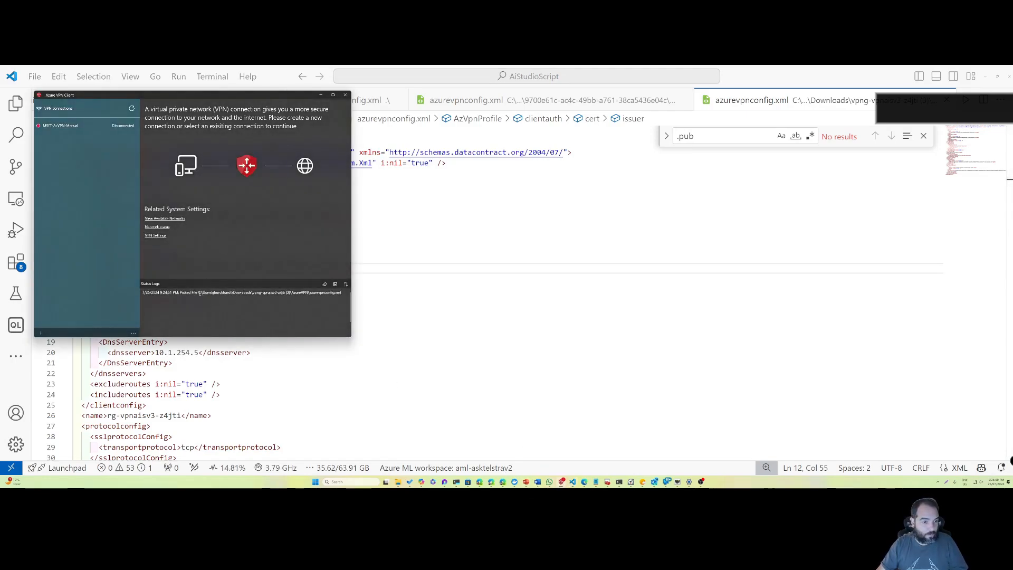
left_click_drag(199, 292, 337, 292)
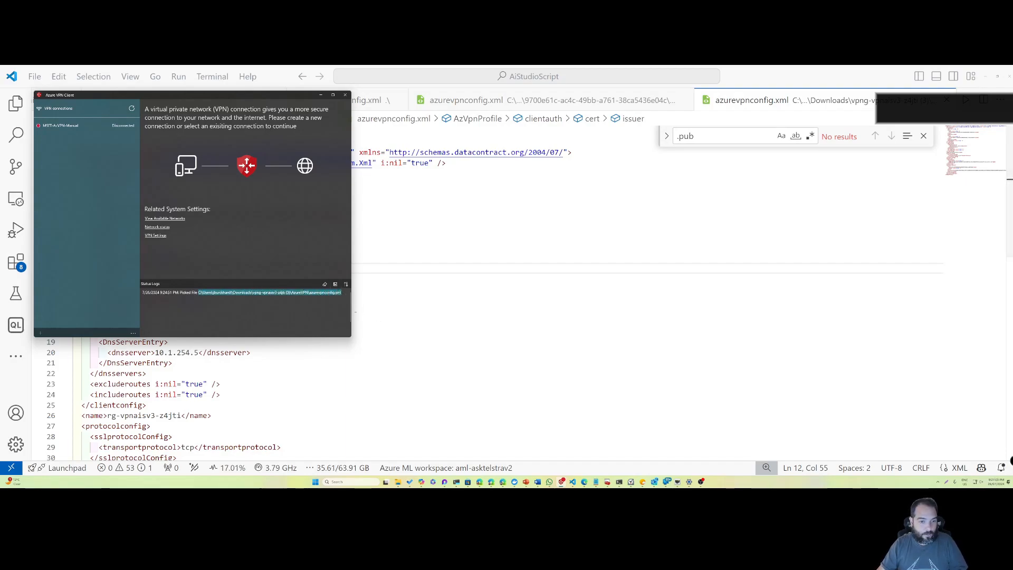
left_click(40, 333)
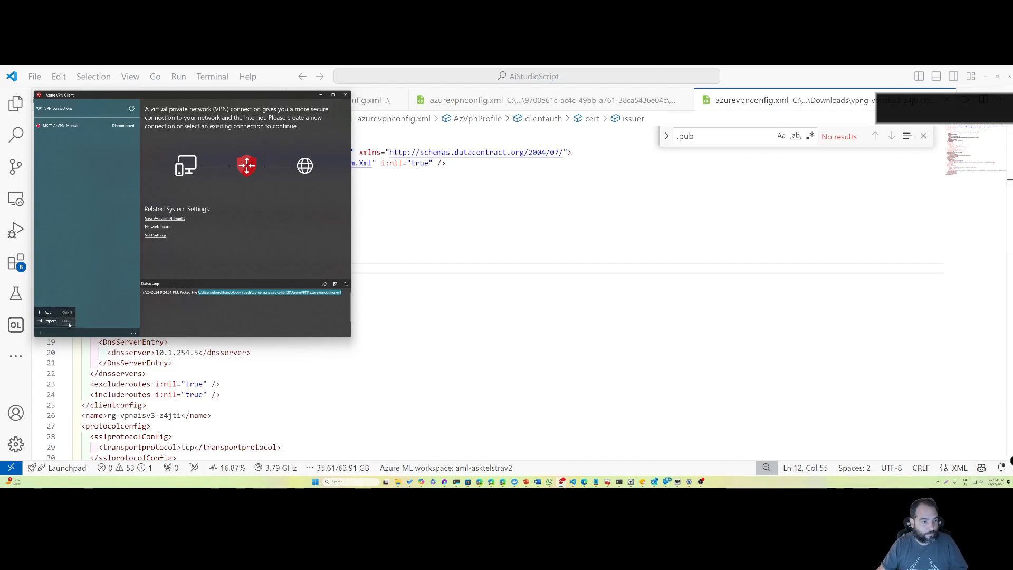
left_click(69, 324)
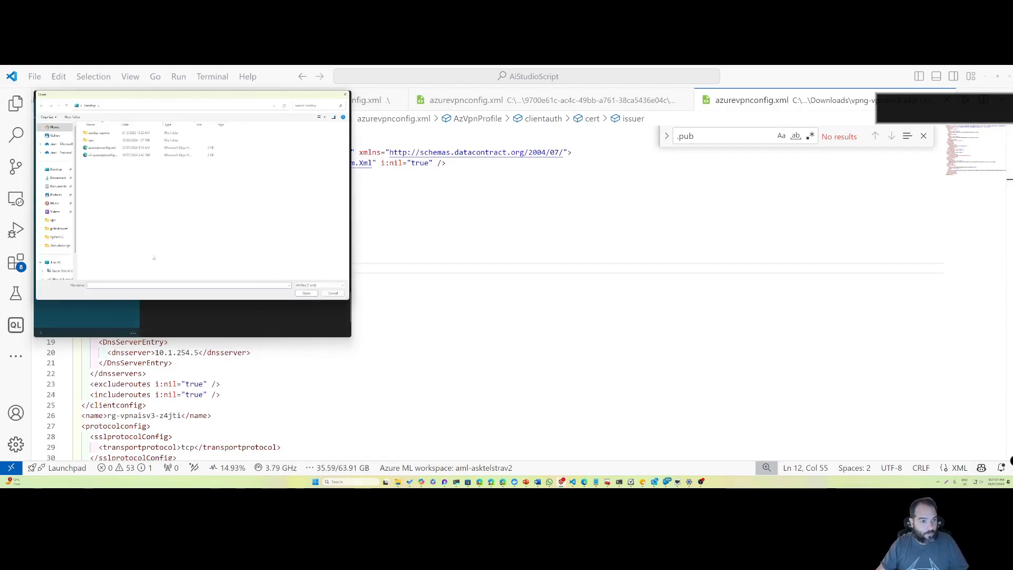
key("ctrl+v")
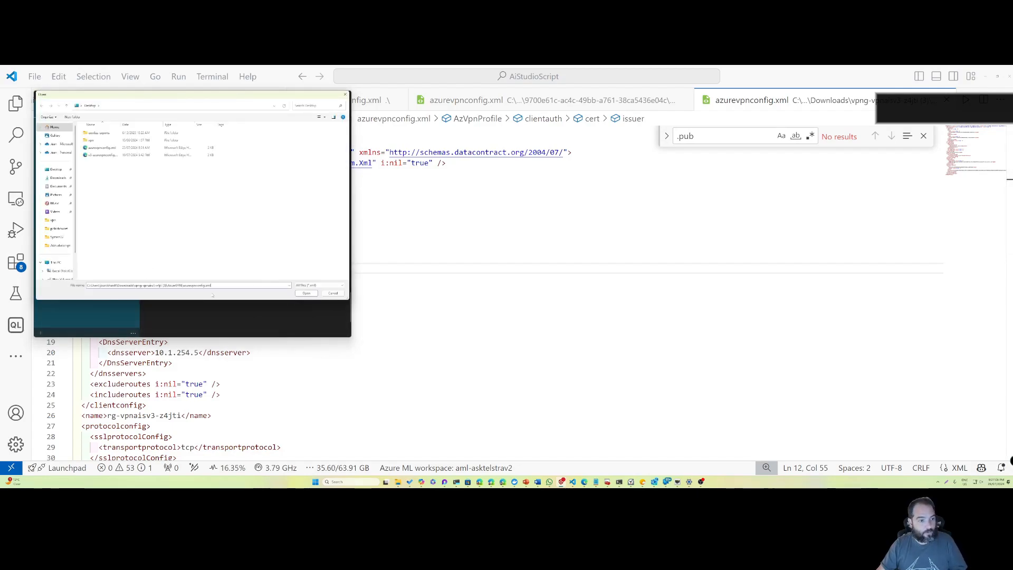
left_click(306, 292)
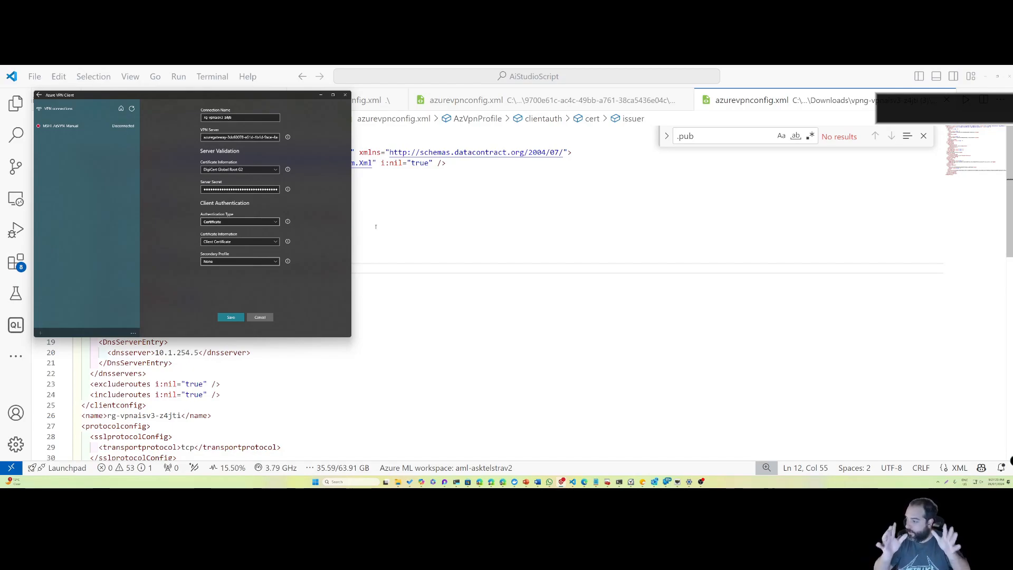
Step: Choose the first listed client certificate for authentication, save the rg-vpnaisv3-z4jti connection and connect to it
left_click(224, 241)
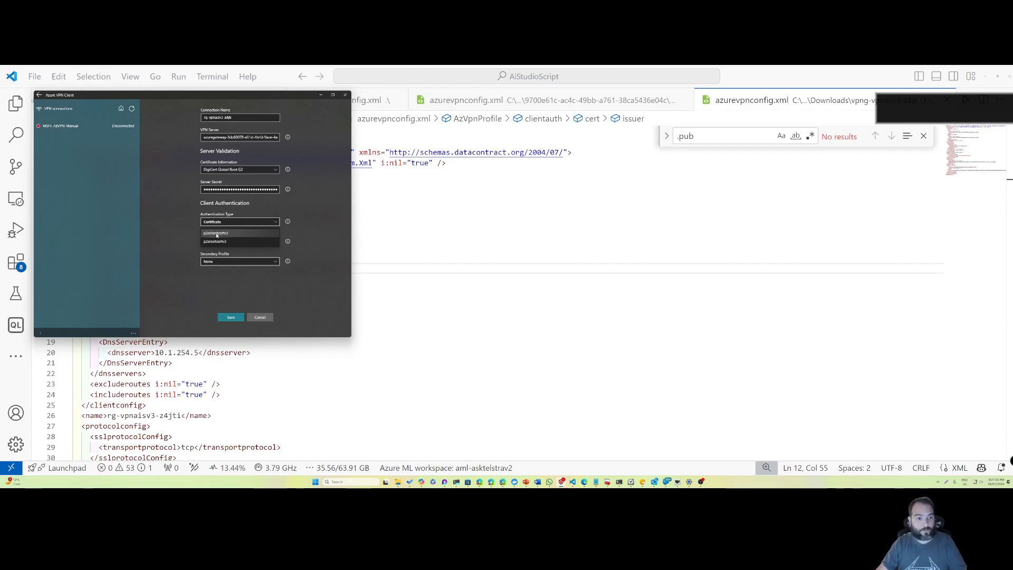
left_click(216, 234)
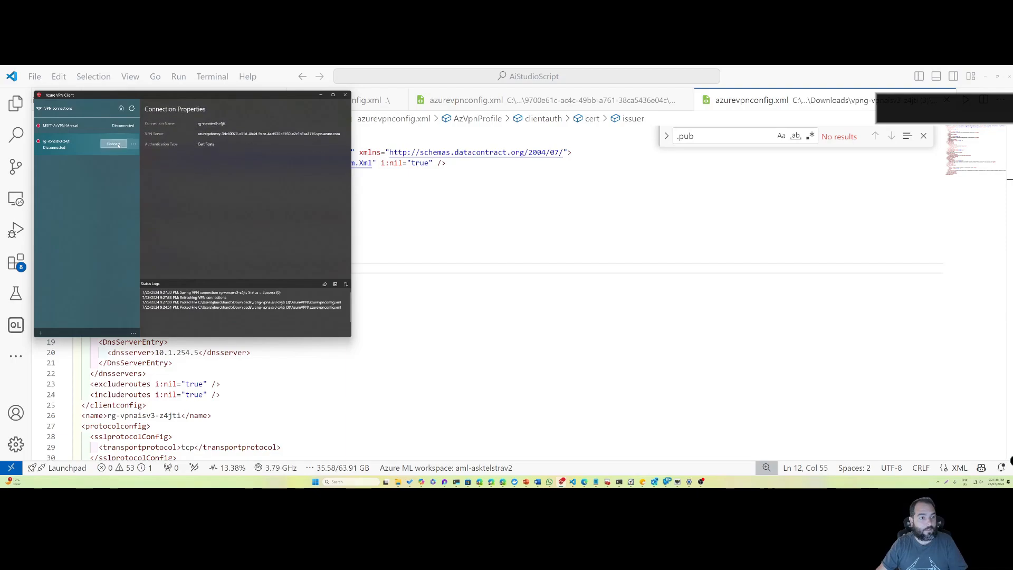
left_click(114, 144)
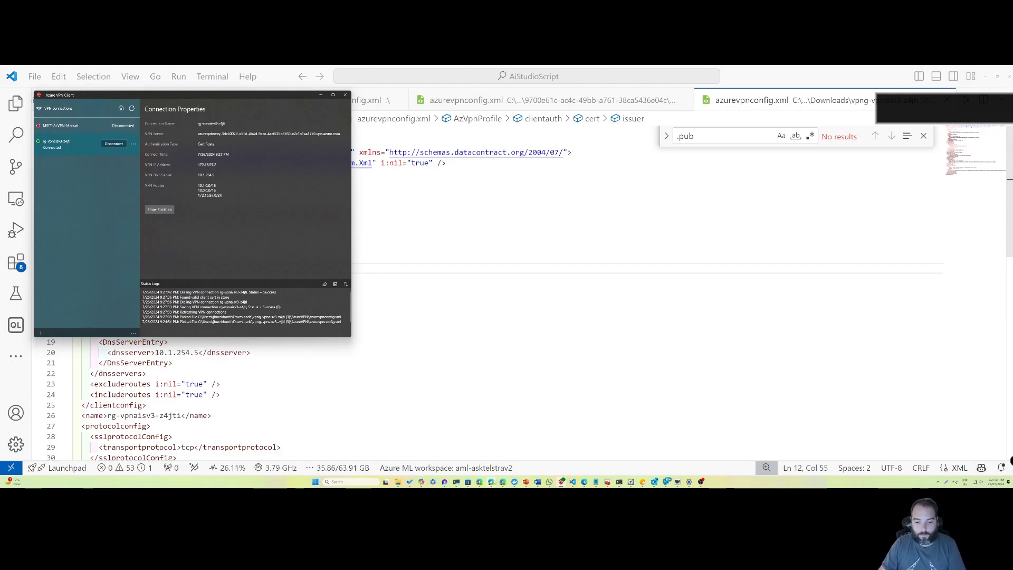
Step: Switch to the Azure portal, leave the gateway's point-to-site configuration without saving edits, and open the rg-aisv3-ehwl6 resource group
mouse_move(491, 481)
left_click(478, 463)
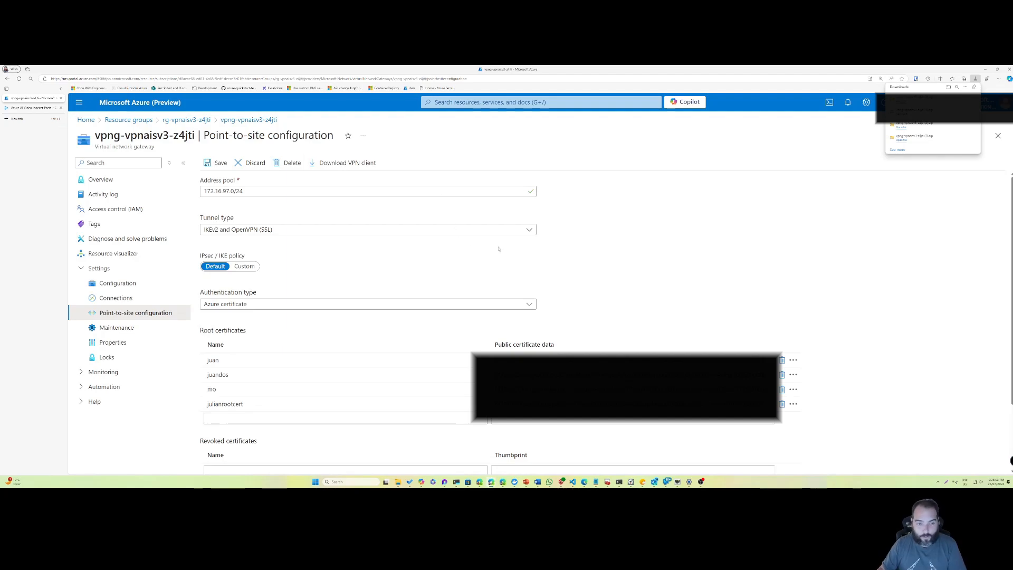
left_click(148, 121)
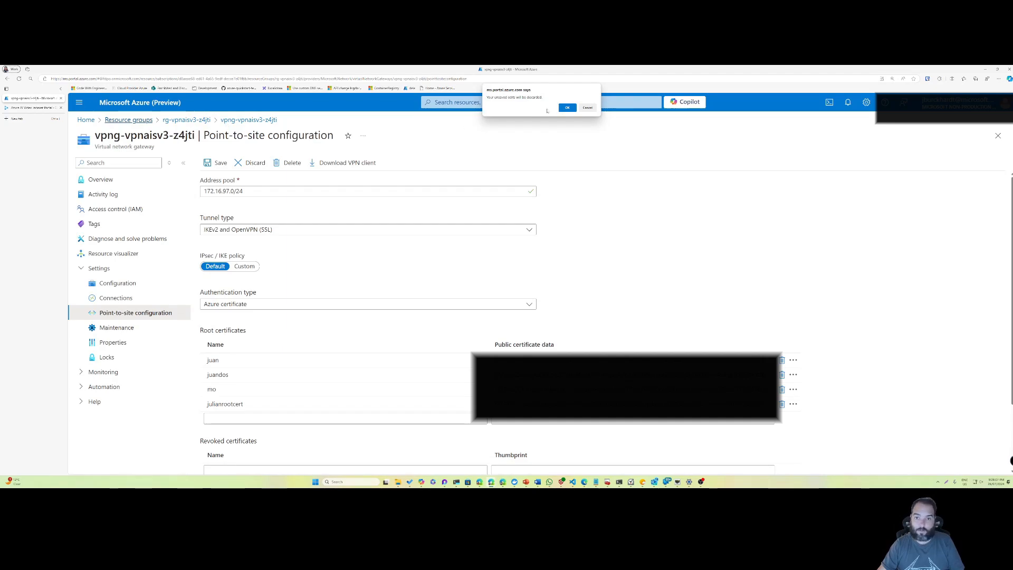
left_click(574, 109)
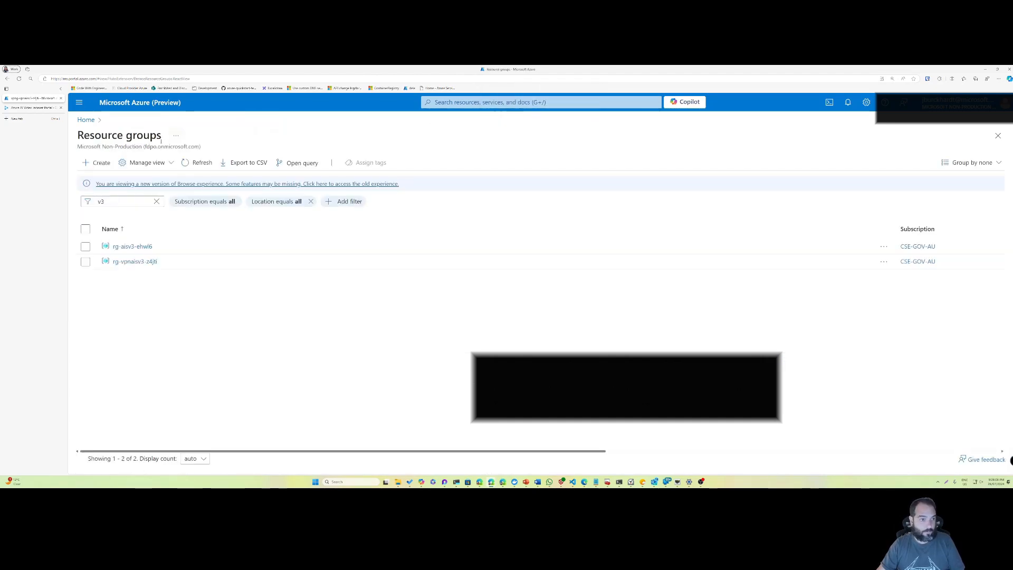
left_click(132, 246)
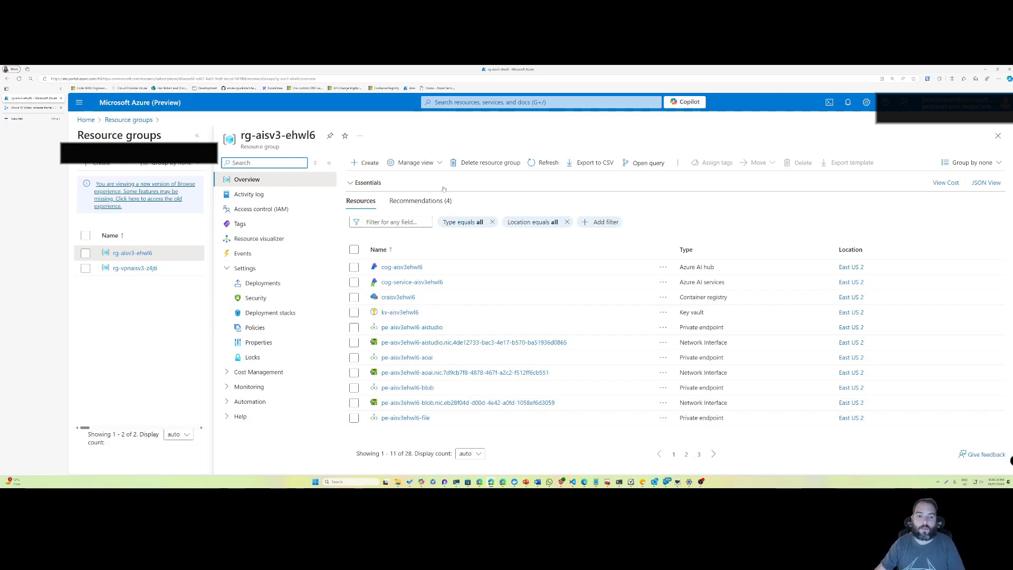
Step: Launch Azure AI Studio from the cog-aisv3ehwl6 hub and open theproject3
left_click(401, 267)
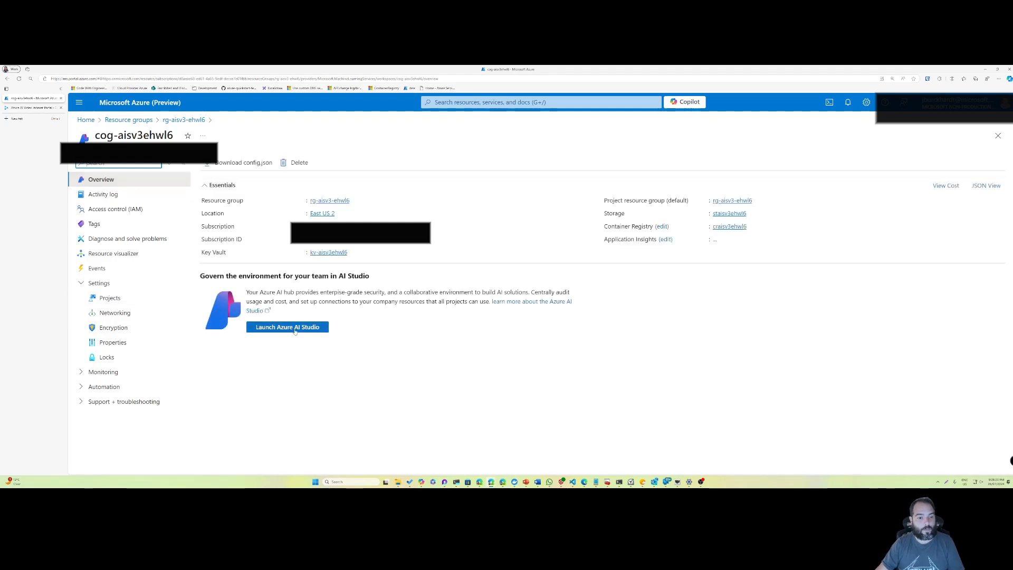
left_click(296, 328)
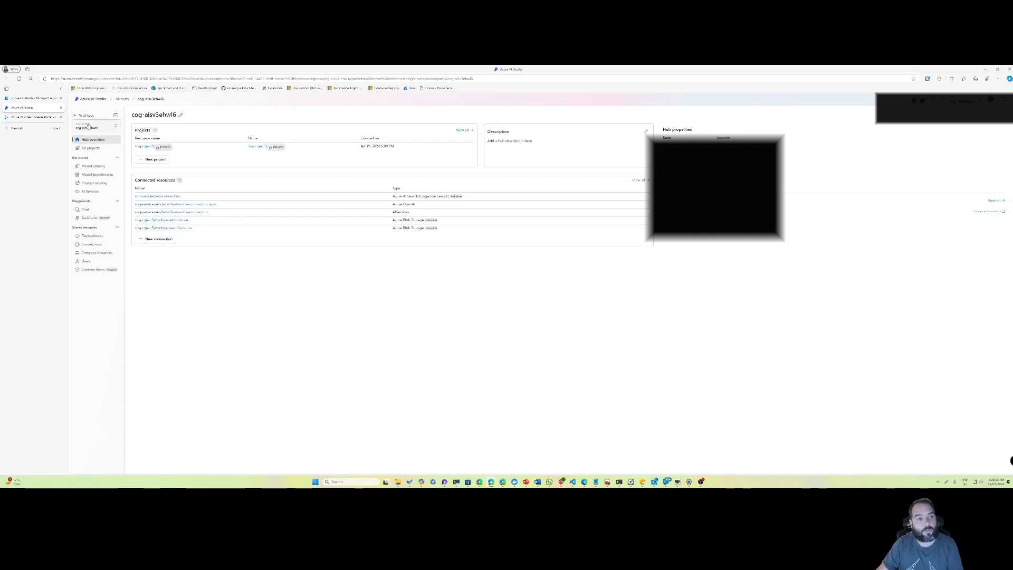
left_click(139, 149)
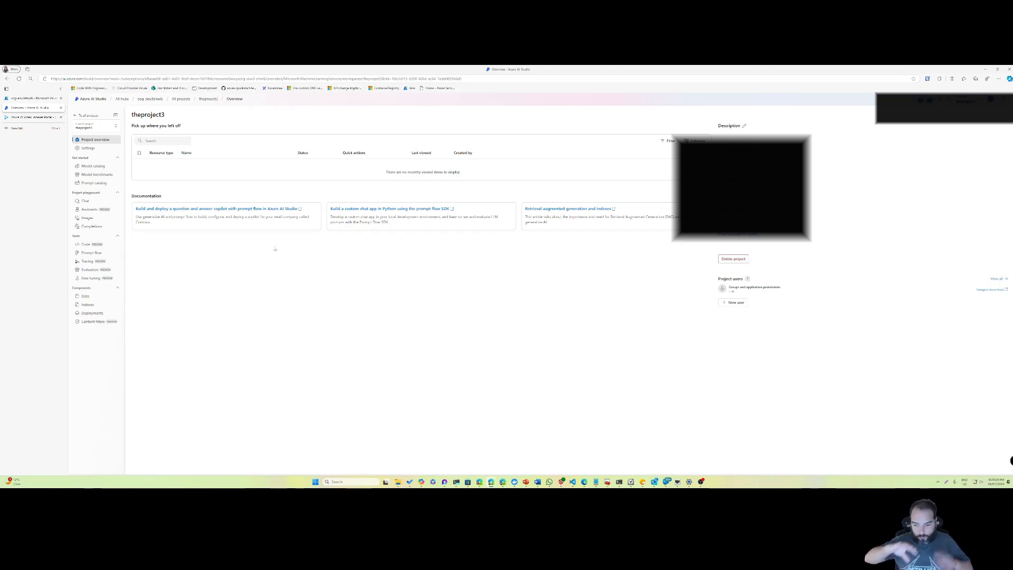
Step: Review the root certificates in the point-to-site configuration of vpng-vpnaisv3-z4jti in the Azure portal, and bring Azure VPN Client back up
left_click(145, 99)
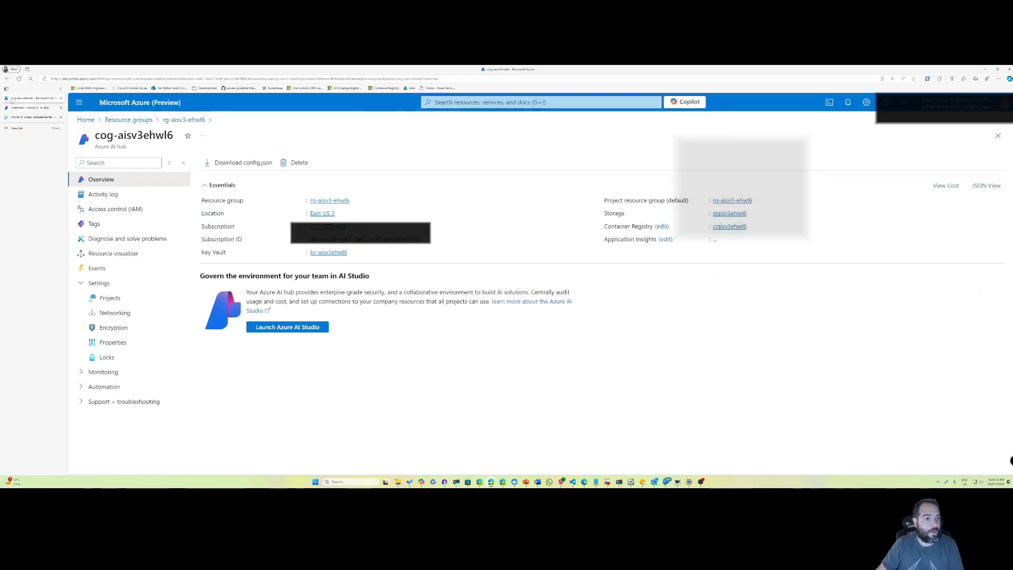
left_click(129, 120)
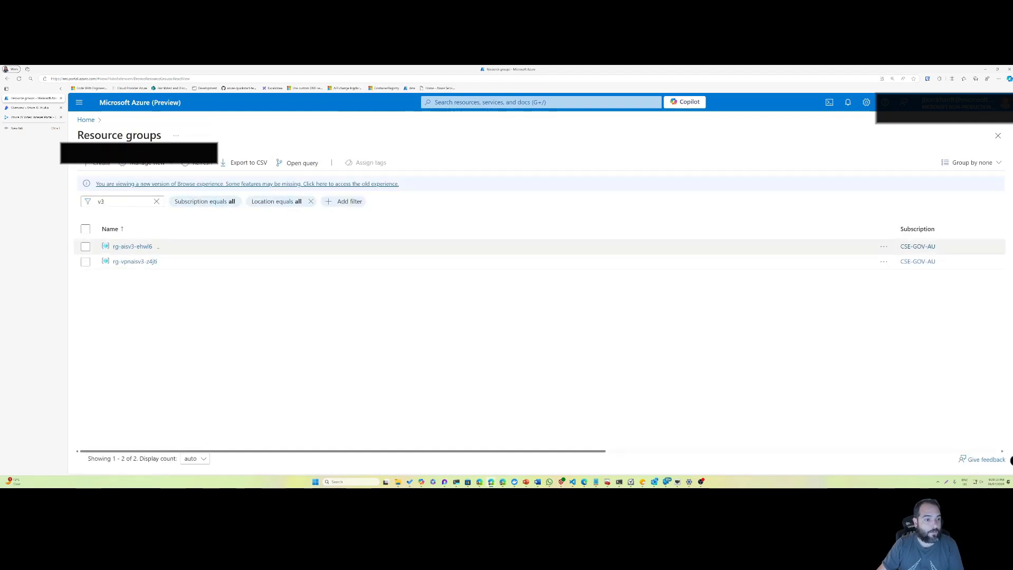
left_click(137, 265)
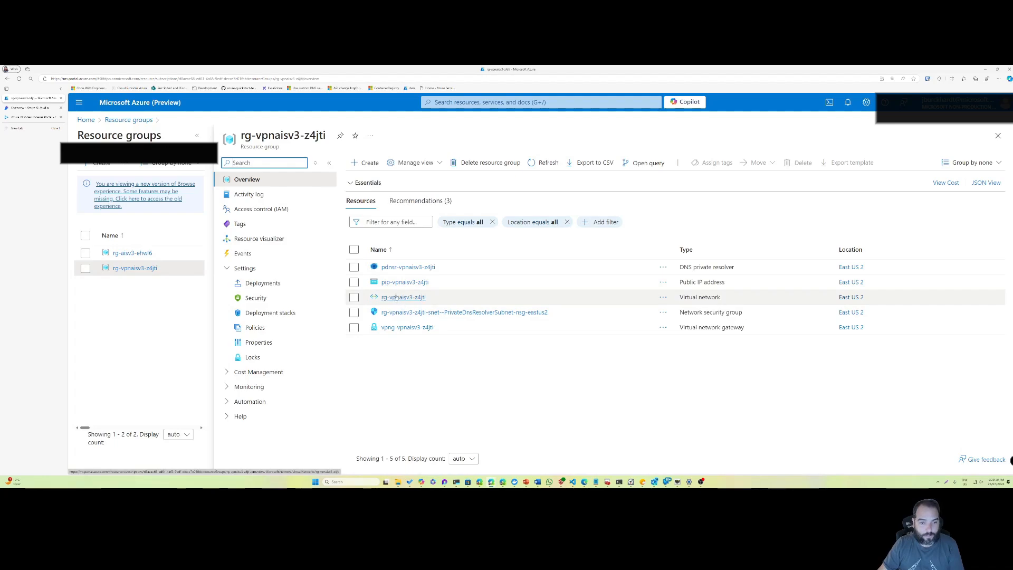
left_click(407, 328)
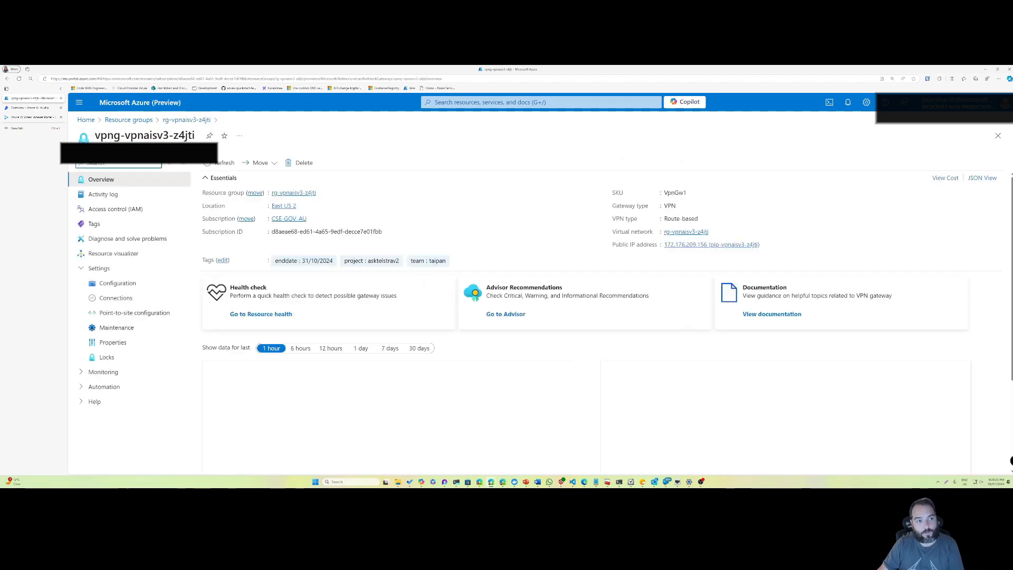
left_click(139, 313)
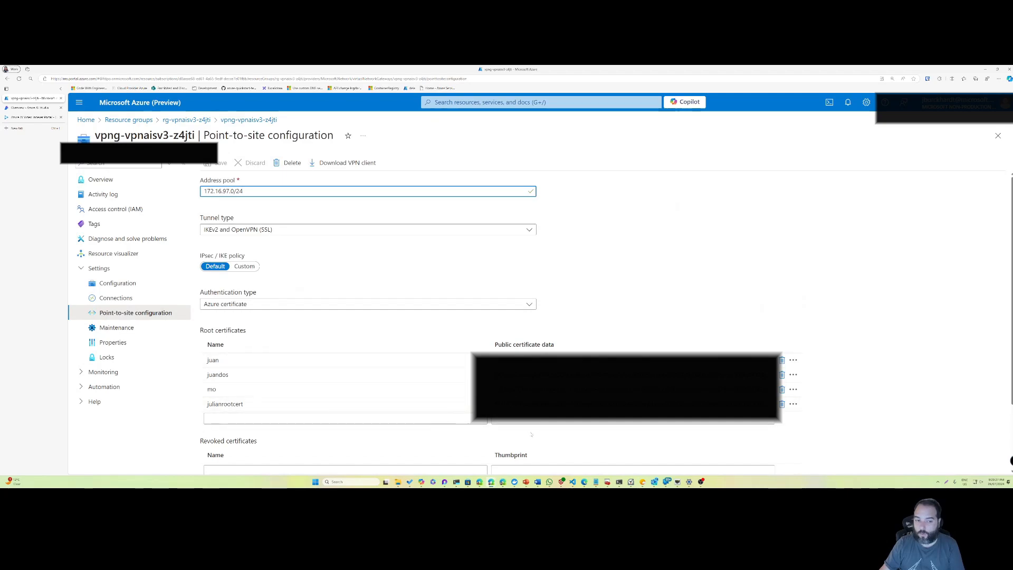
left_click_drag(204, 330, 251, 330)
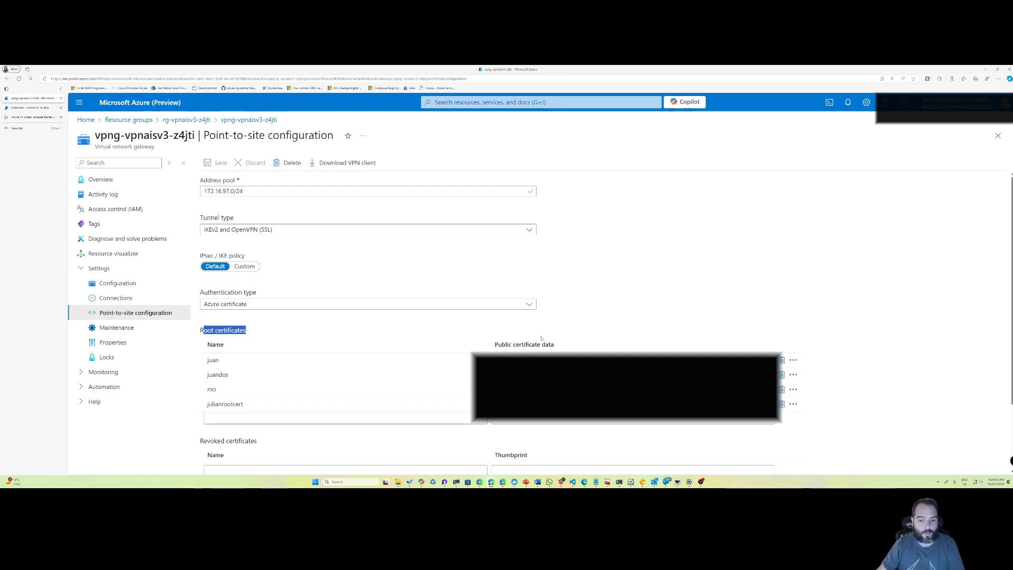
left_click(561, 482)
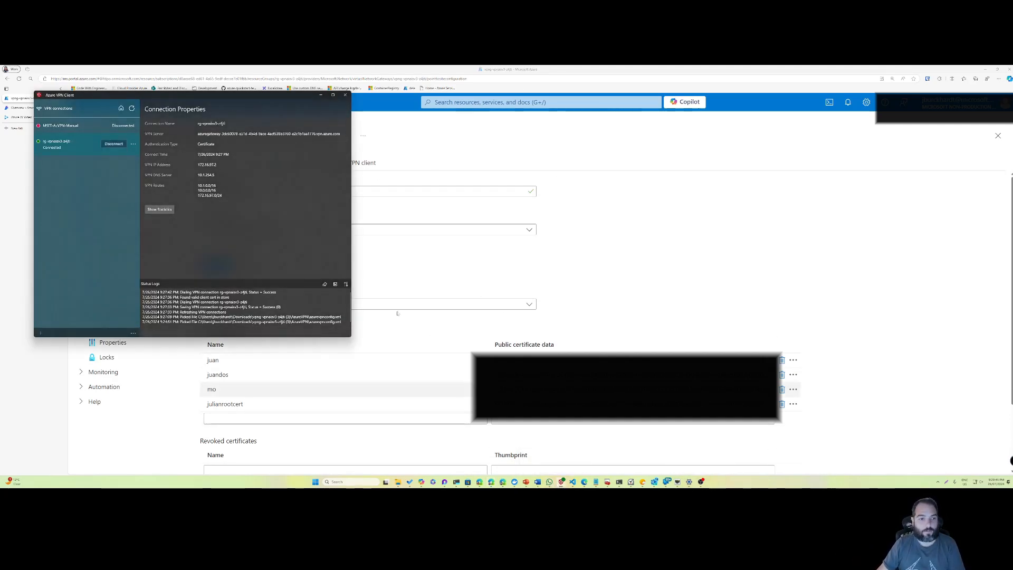